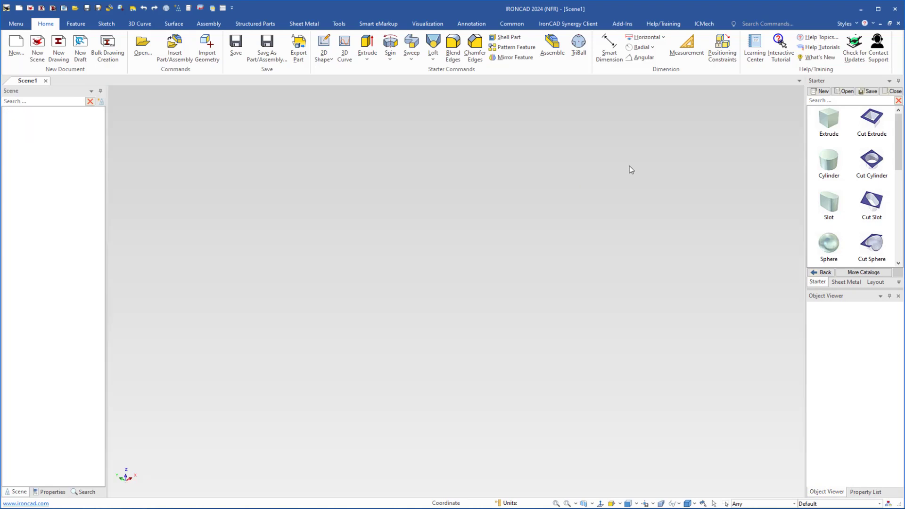
Step: Place an Extrude block from the Starter catalog in the empty scene
{"action": "left_click_drag", "start_coordinate": [502, 256], "coordinate": [445, 304]}
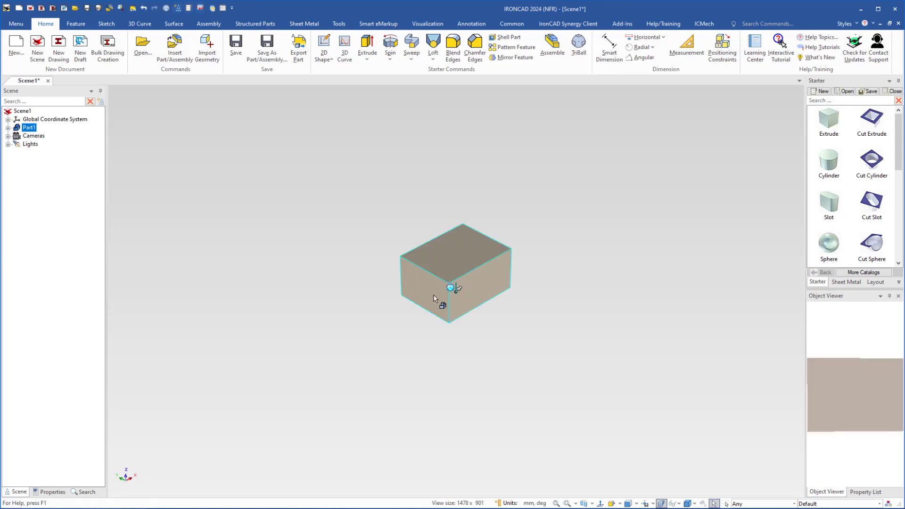
Step: Examine the editing options offered for the block feature, both in the model and under Part1 in the scene tree
{"action": "left_click", "coordinate": [440, 301]}
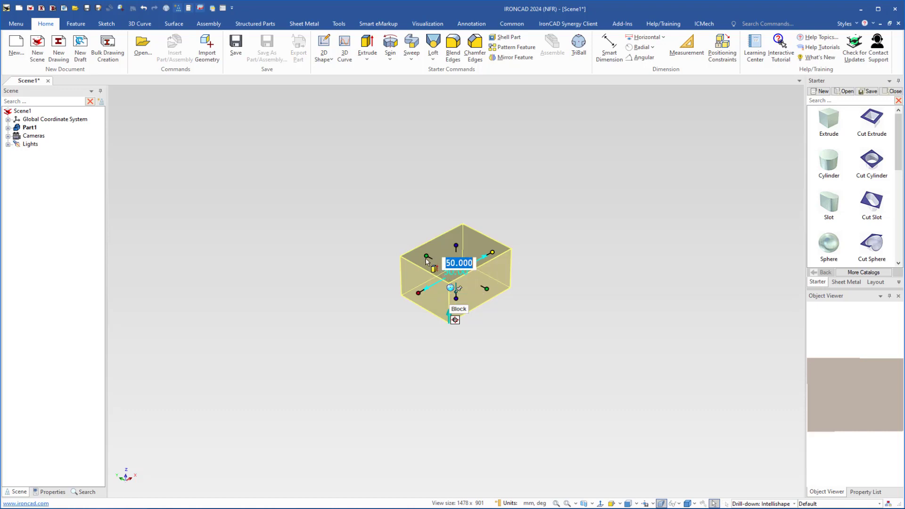
{"action": "right_click", "coordinate": [443, 251]}
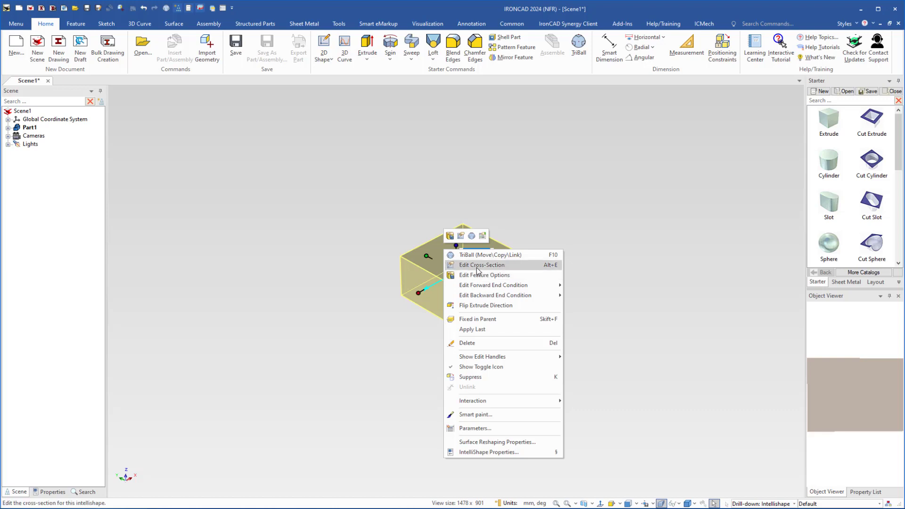
{"action": "left_click", "coordinate": [385, 234]}
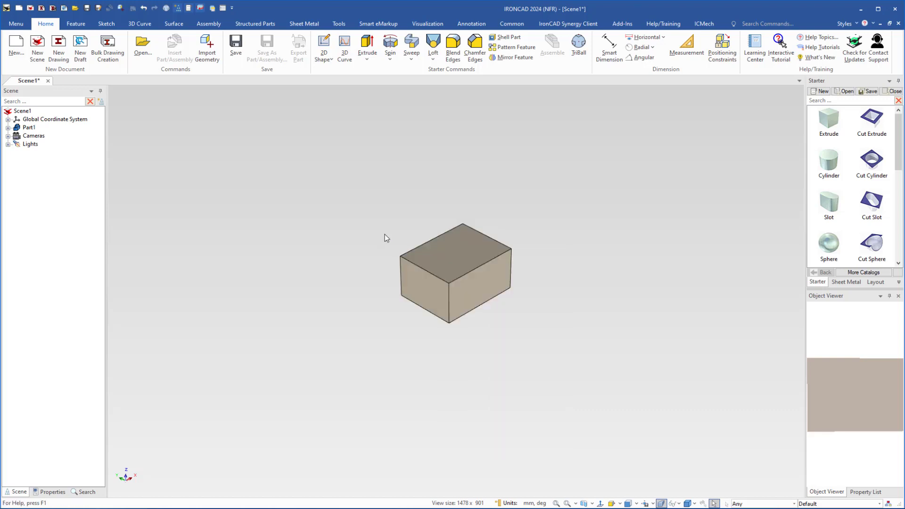
{"action": "left_click", "coordinate": [8, 127]}
{"action": "right_click", "coordinate": [26, 135]}
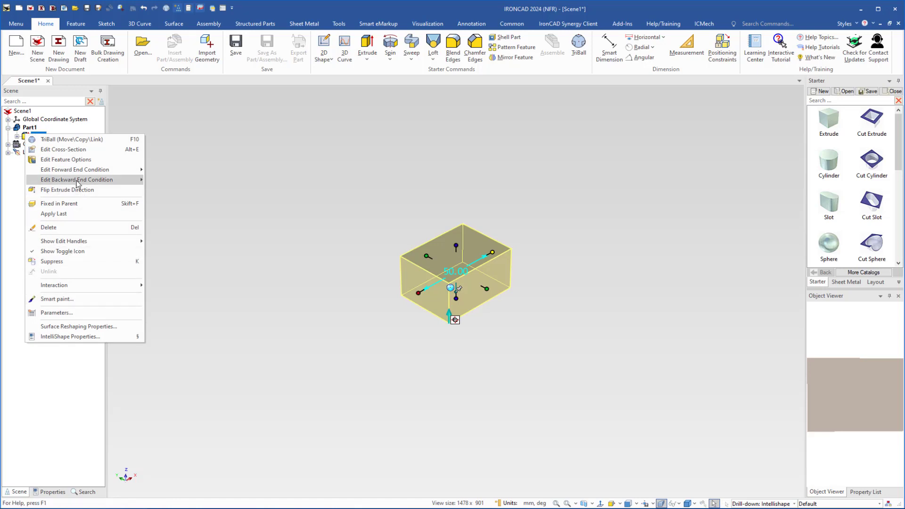
{"action": "mouse_move", "coordinate": [78, 183]}
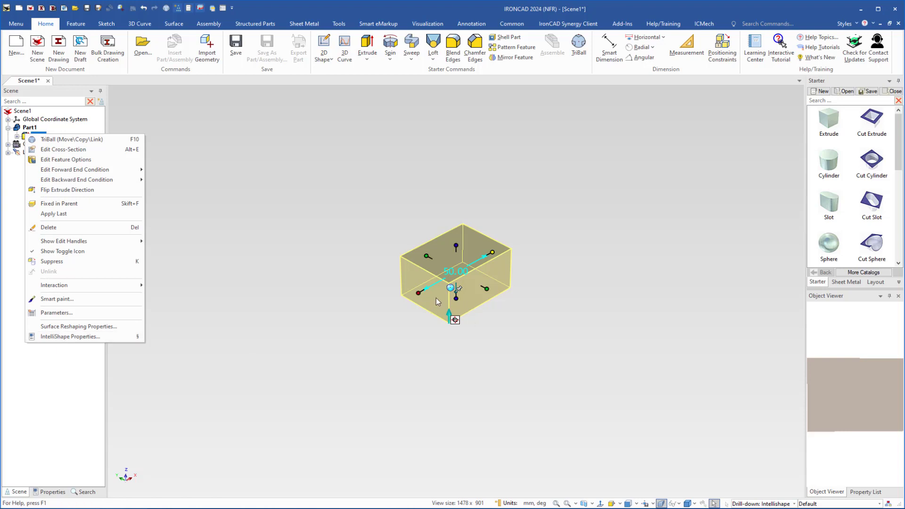
{"action": "left_click", "coordinate": [437, 297]}
{"action": "right_click", "coordinate": [437, 298]}
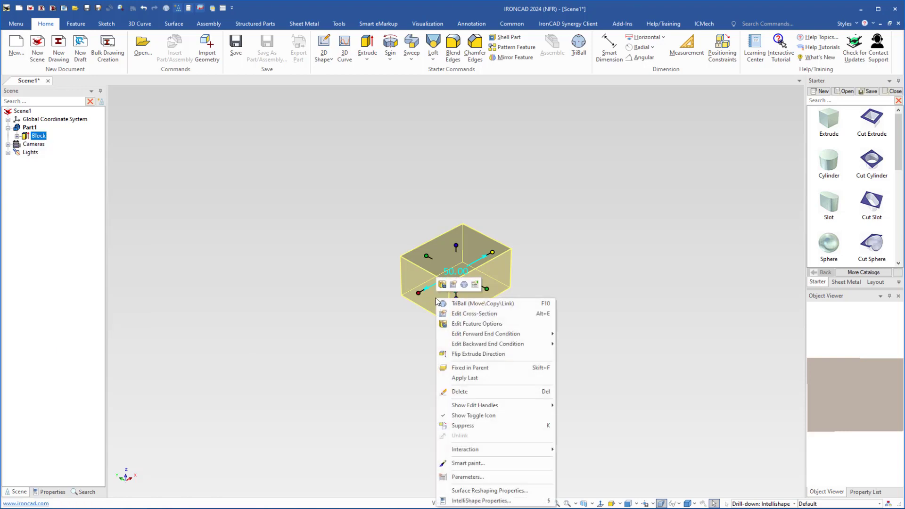
{"action": "right_click", "coordinate": [437, 254]}
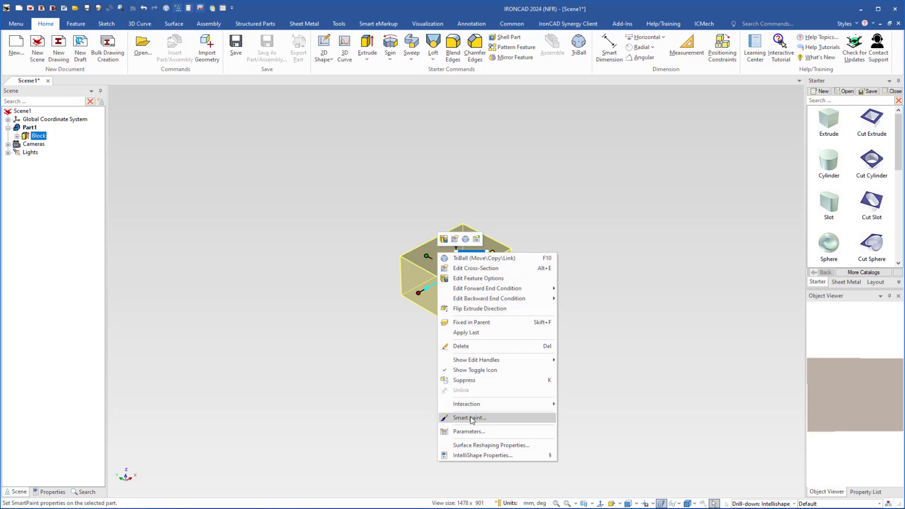
{"action": "left_click", "coordinate": [414, 340]}
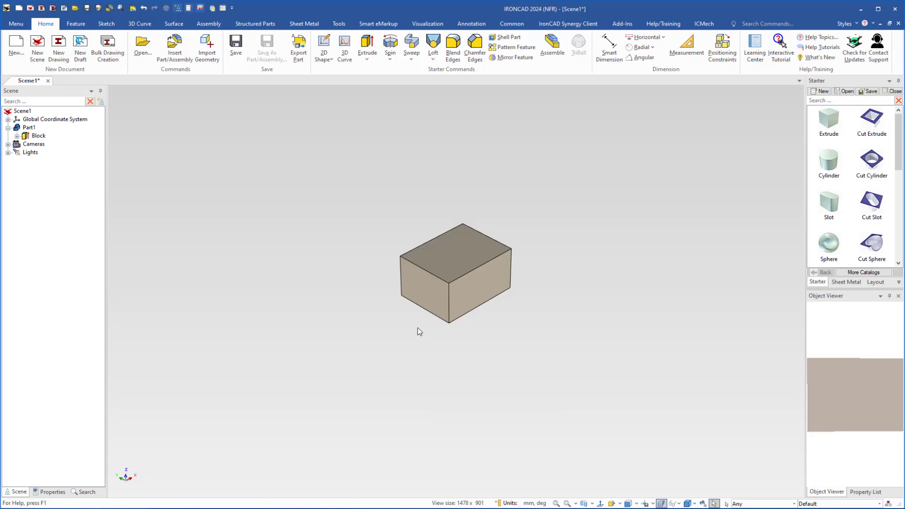
Step: Select the whole part and move it lower in the scene
{"action": "right_click", "coordinate": [447, 278]}
{"action": "left_click", "coordinate": [435, 301]}
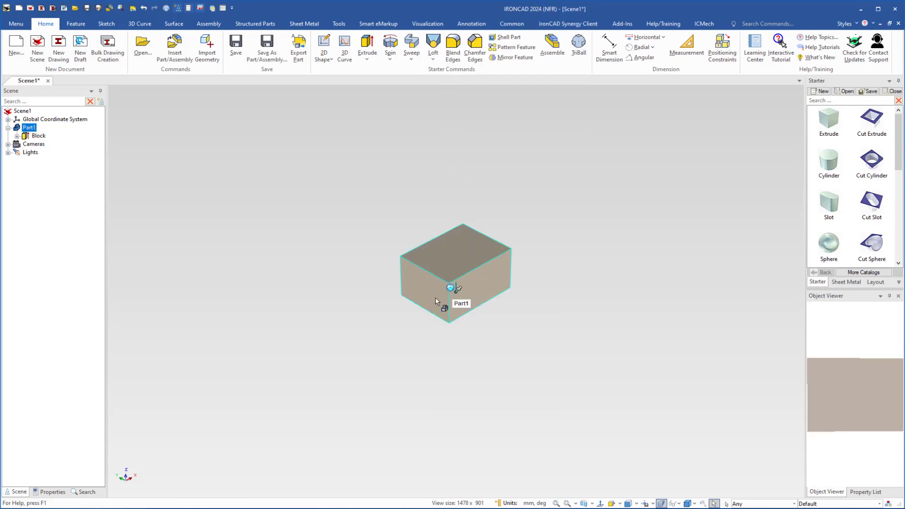
{"action": "left_click_drag", "start_coordinate": [436, 302], "coordinate": [437, 385]}
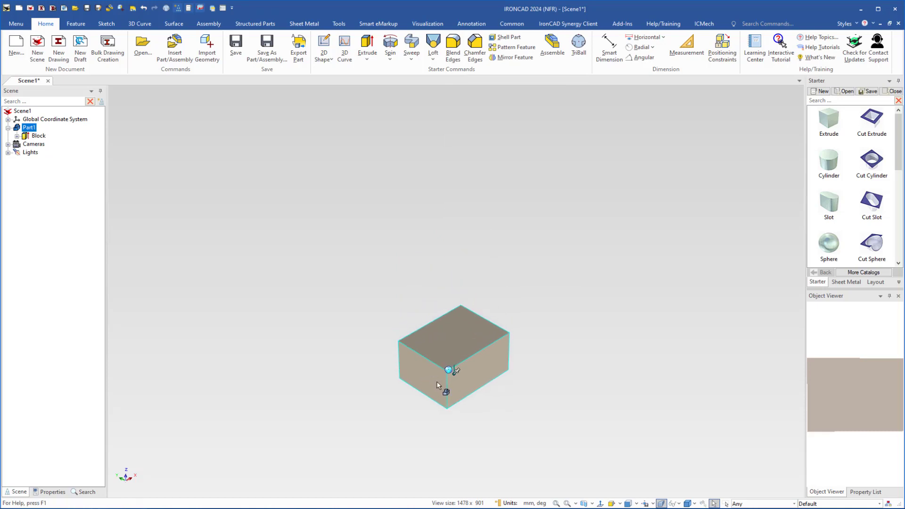
Step: Set the status of Part1 to Not Started
{"action": "right_click", "coordinate": [435, 384]}
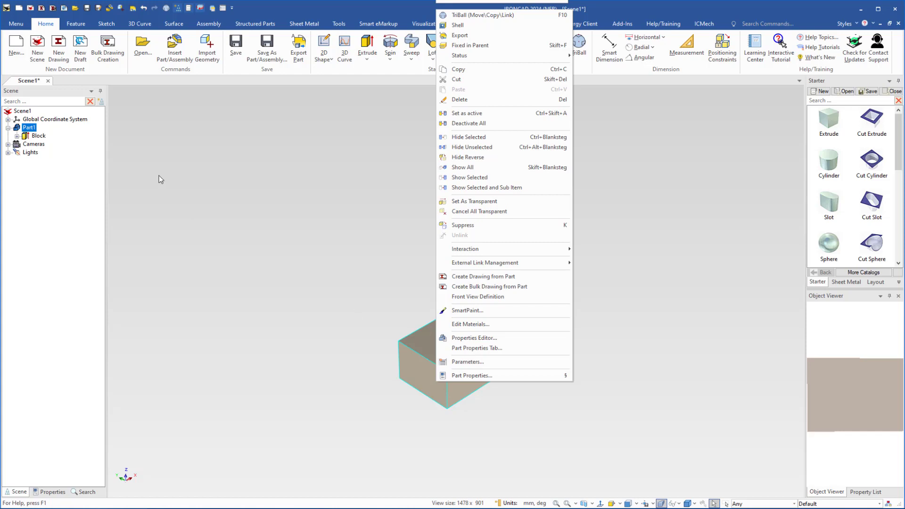
{"action": "right_click", "coordinate": [17, 129]}
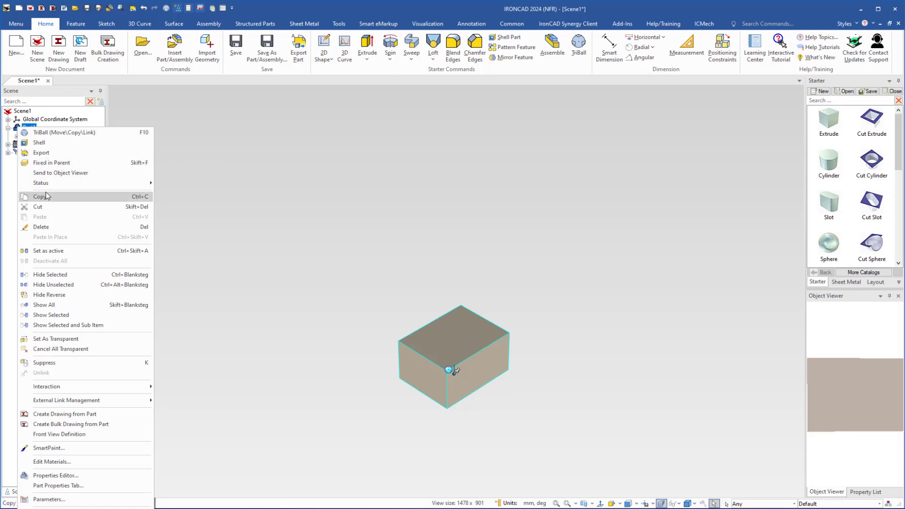
{"action": "mouse_move", "coordinate": [58, 187]}
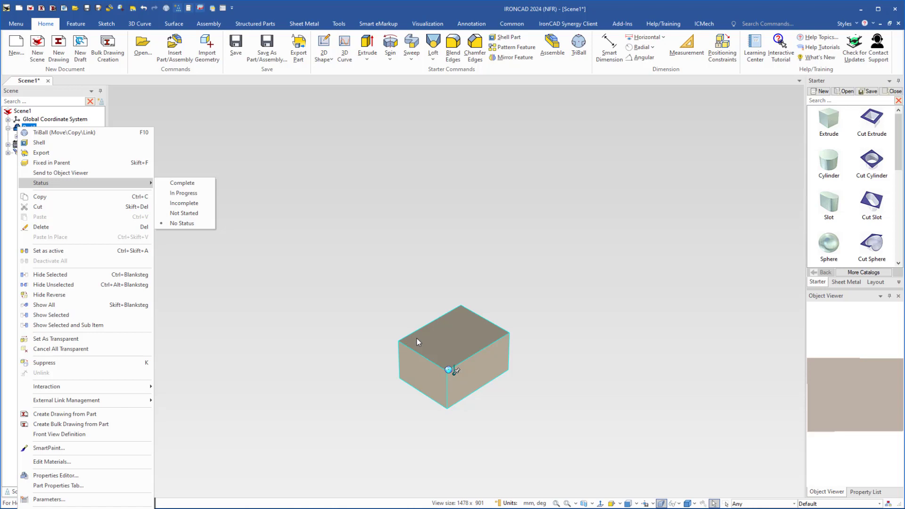
{"action": "left_click", "coordinate": [177, 214]}
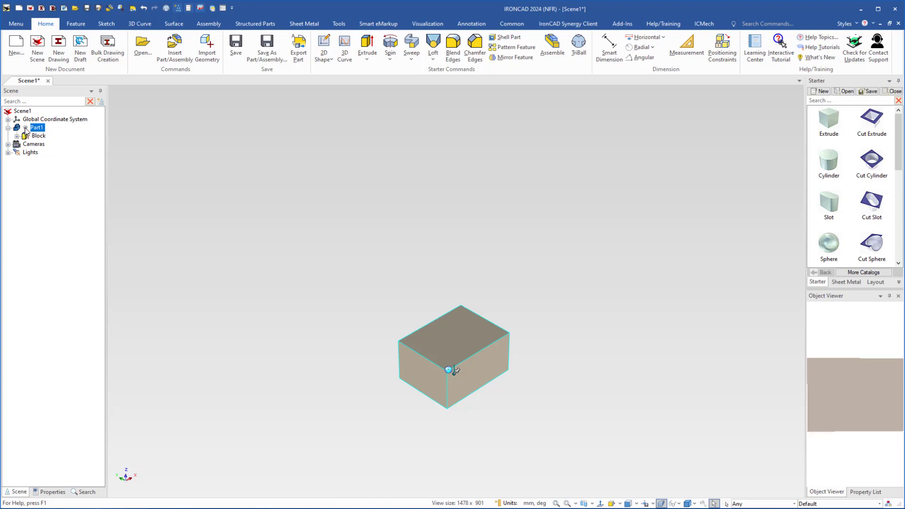
Step: Review the scene browser filter settings, including Show Status, and clear the part selection
{"action": "left_click", "coordinate": [102, 102]}
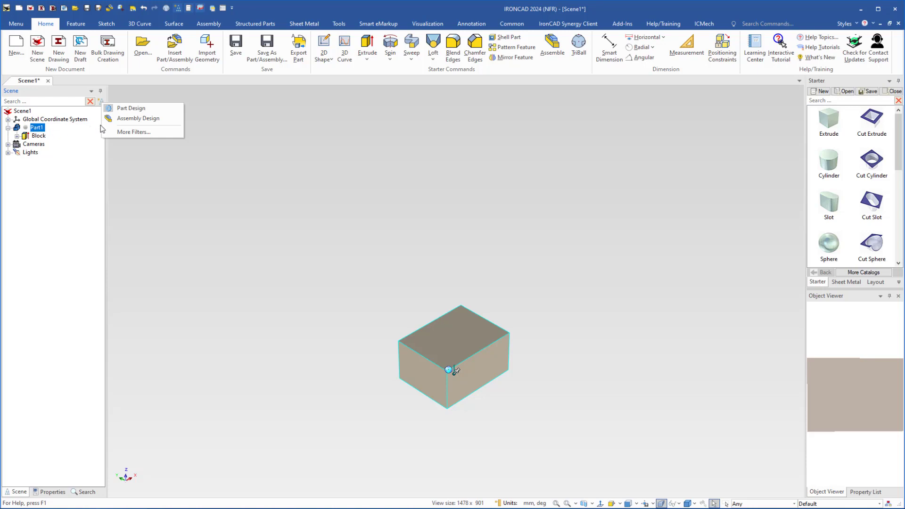
{"action": "left_click", "coordinate": [120, 132]}
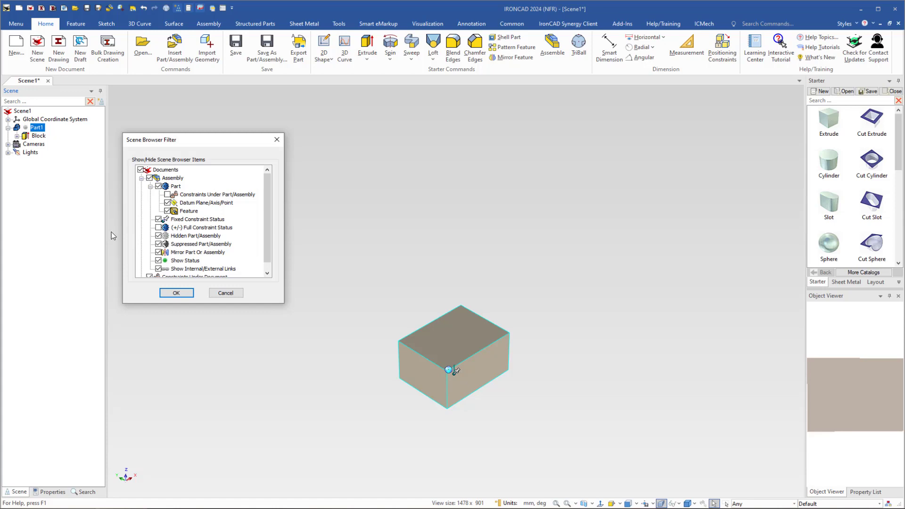
{"action": "left_click", "coordinate": [176, 292]}
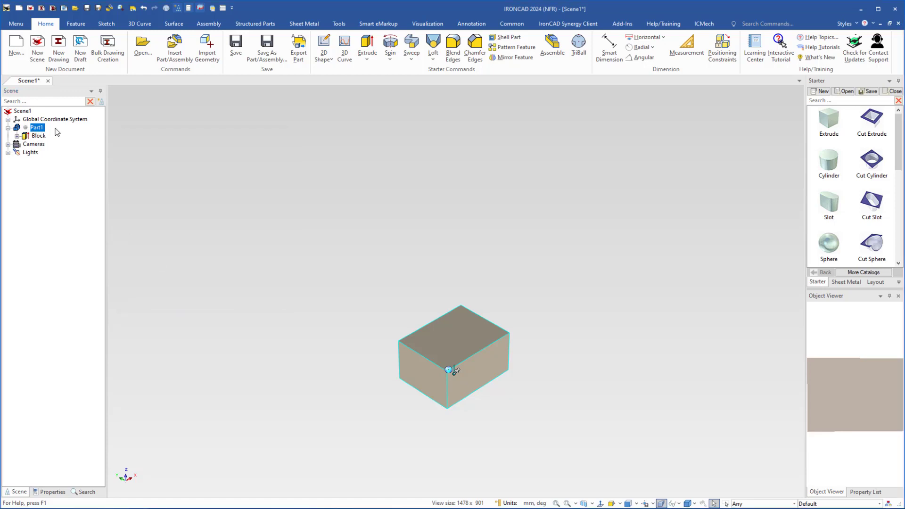
{"action": "left_click", "coordinate": [102, 106]}
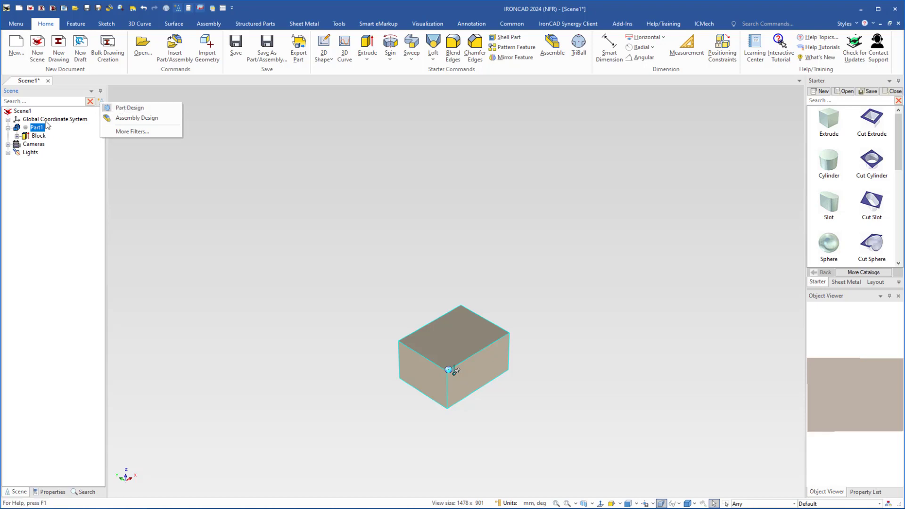
{"action": "left_click", "coordinate": [48, 173]}
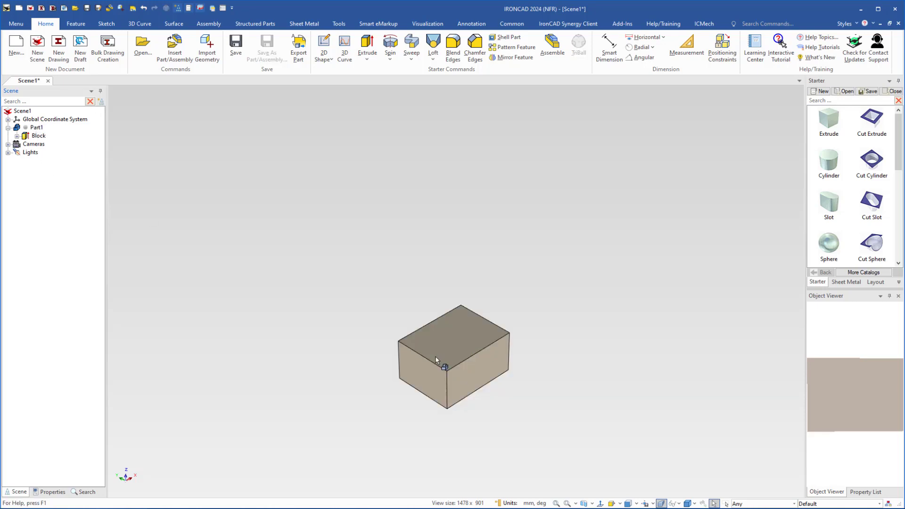
Step: Set the status of Part1 to Complete, and reset it to No Status
{"action": "right_click", "coordinate": [34, 128]}
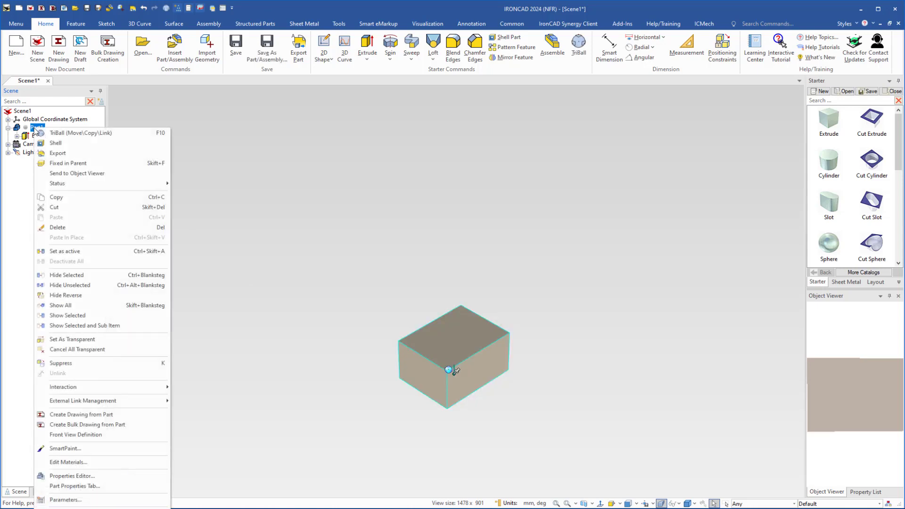
{"action": "mouse_move", "coordinate": [70, 187]}
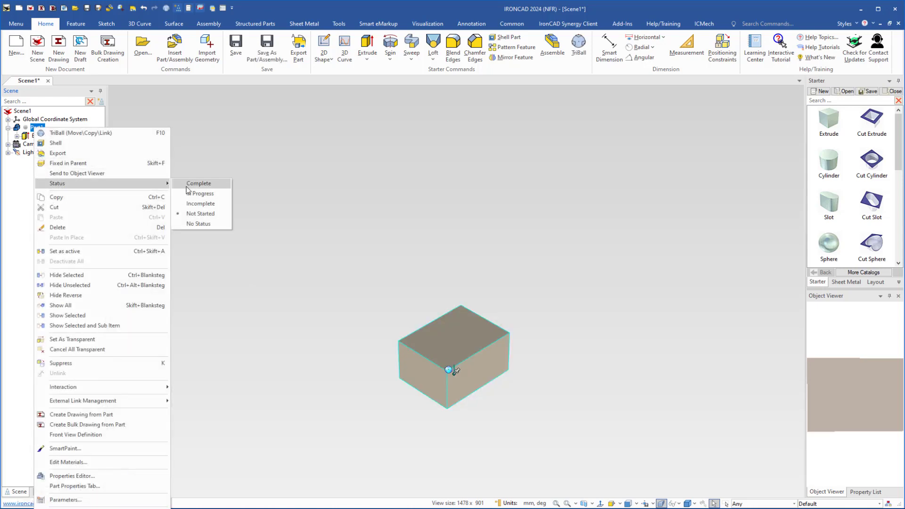
{"action": "left_click", "coordinate": [194, 185]}
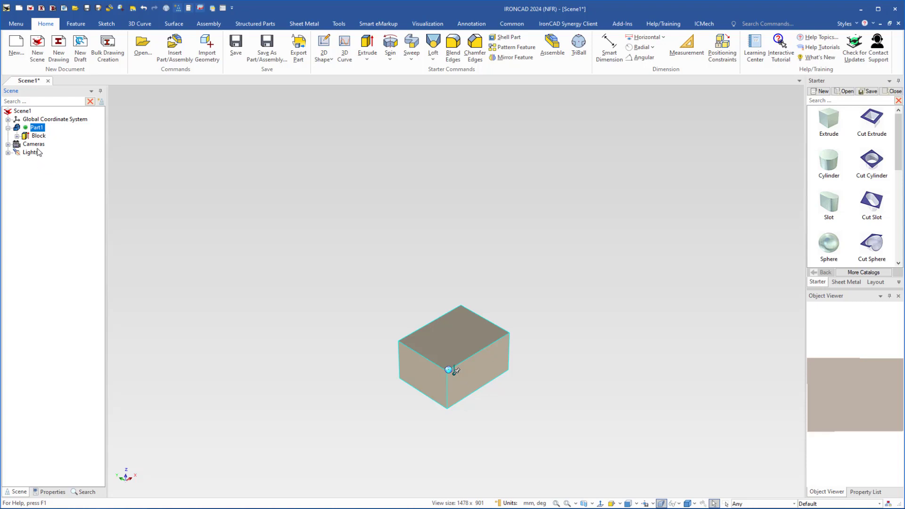
{"action": "right_click", "coordinate": [39, 128]}
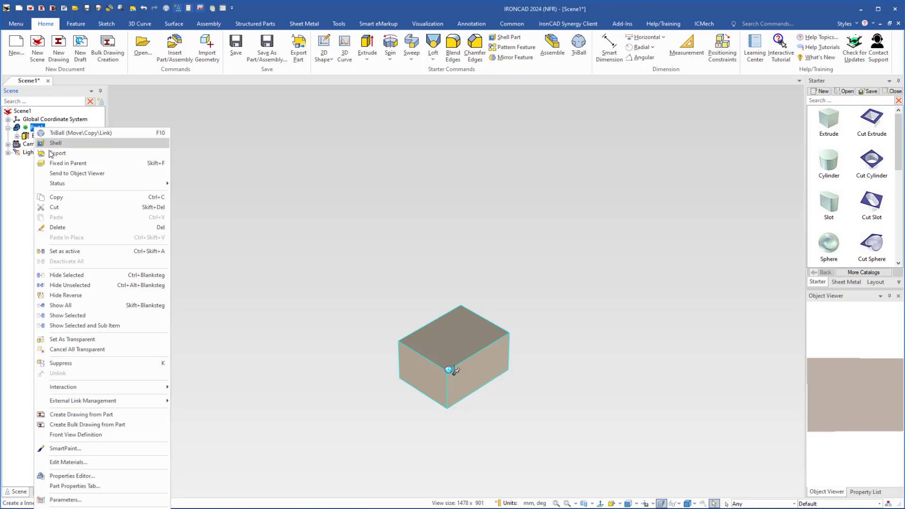
{"action": "mouse_move", "coordinate": [162, 183]}
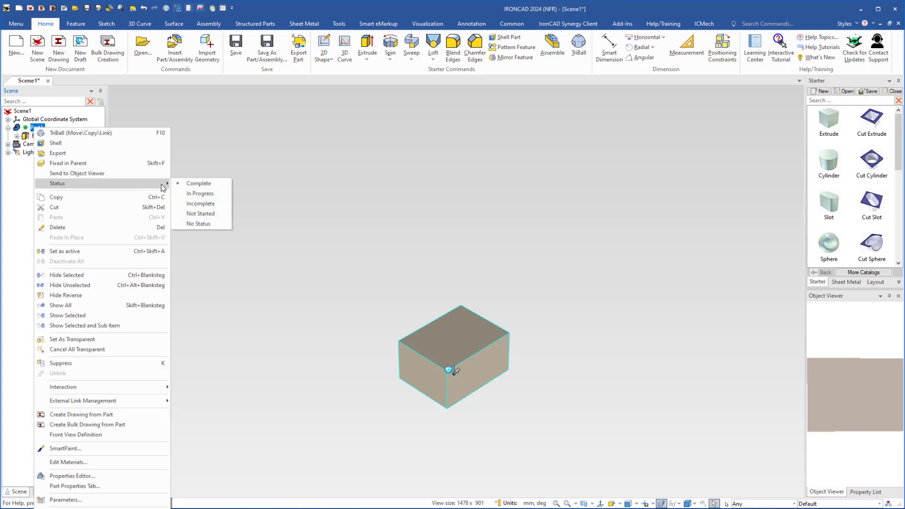
{"action": "left_click", "coordinate": [190, 225]}
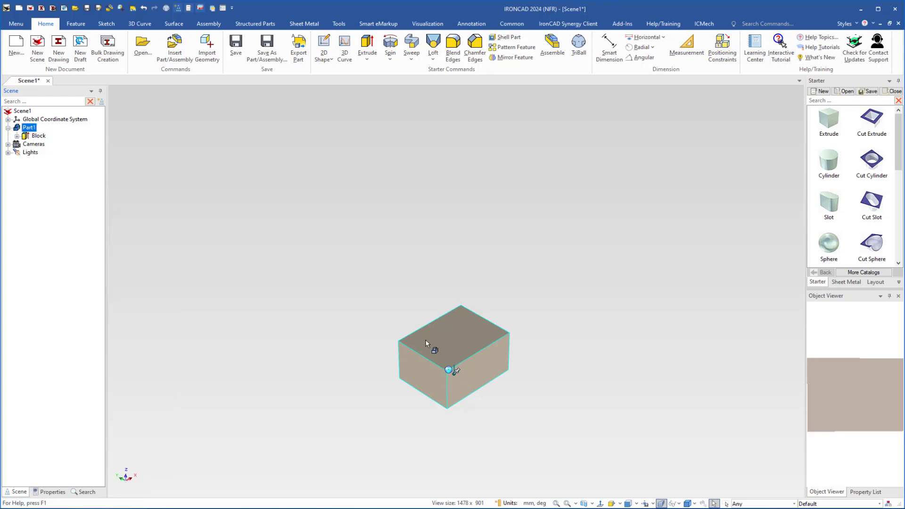
Step: Open the block's cross-section for editing and set the sketch visibility to Display All
{"action": "key", "text": "F8"}
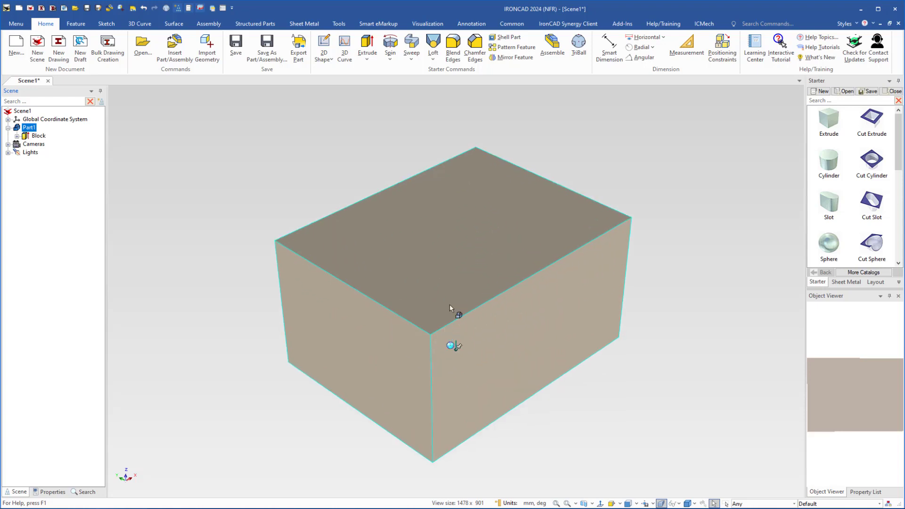
{"action": "left_click", "coordinate": [429, 298]}
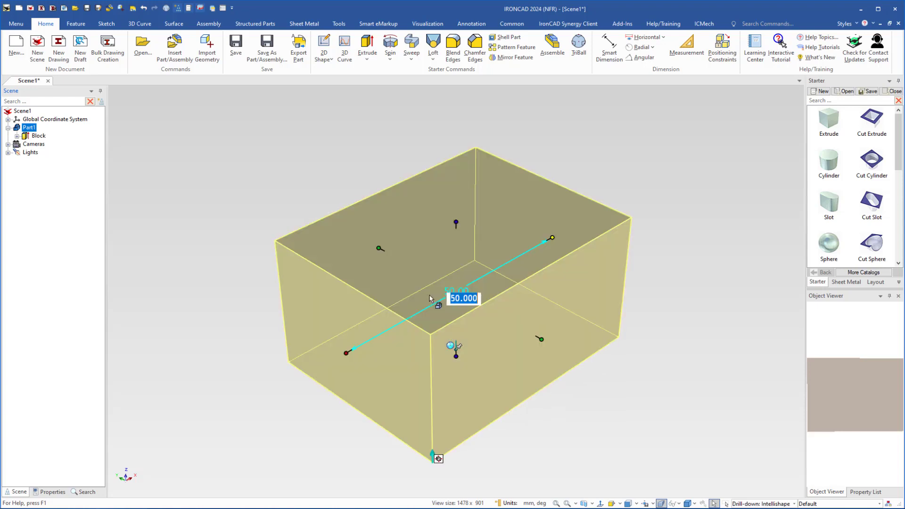
{"action": "right_click", "coordinate": [420, 265]}
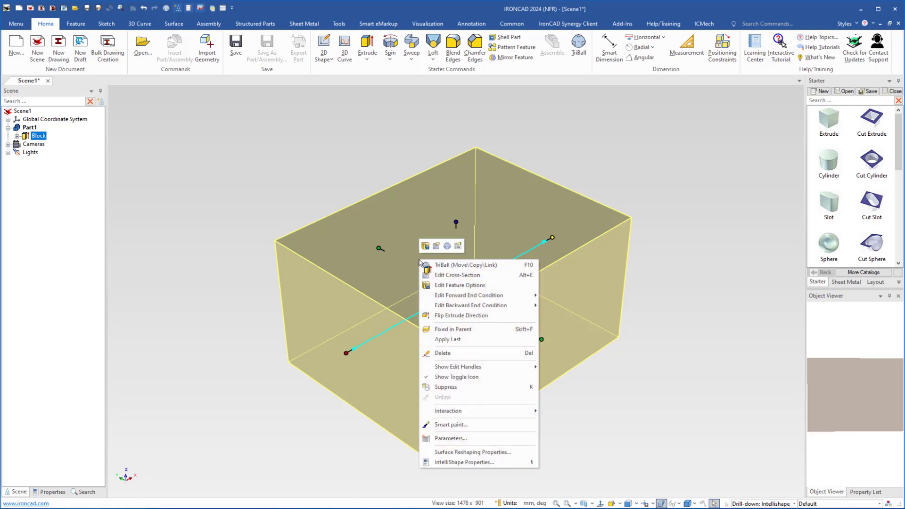
{"action": "left_click", "coordinate": [443, 275]}
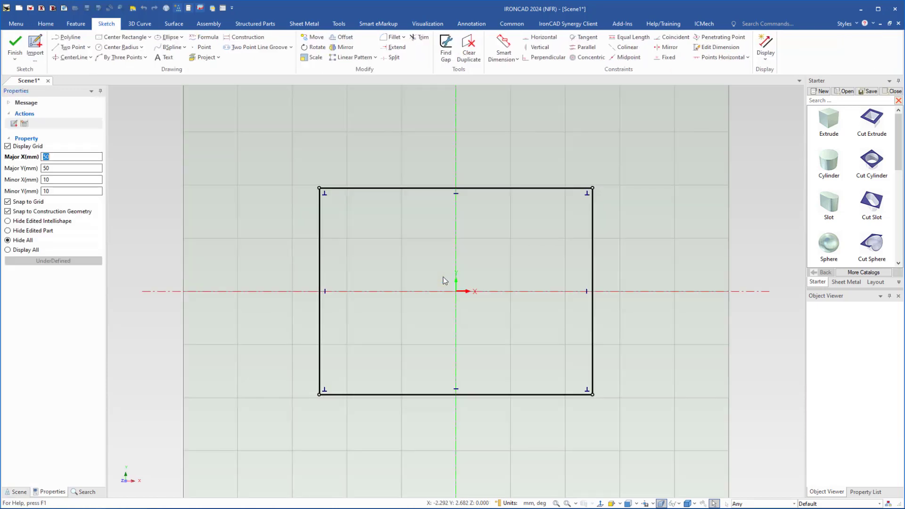
{"action": "left_click", "coordinate": [7, 250]}
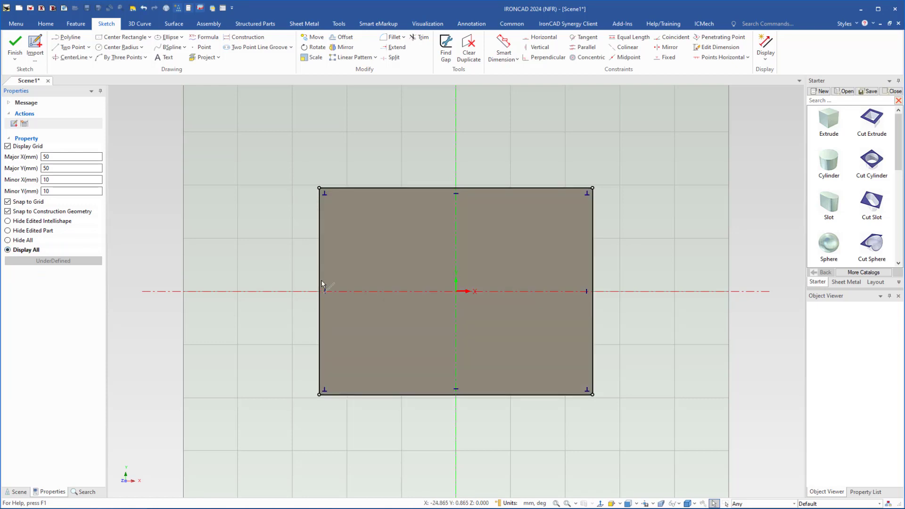
Step: Inspect the sketch plane and block from an angle, and restore the view to look straight at the block's upper face
{"action": "scroll", "coordinate": [322, 282], "scroll_direction": "down", "scroll_amount": 3}
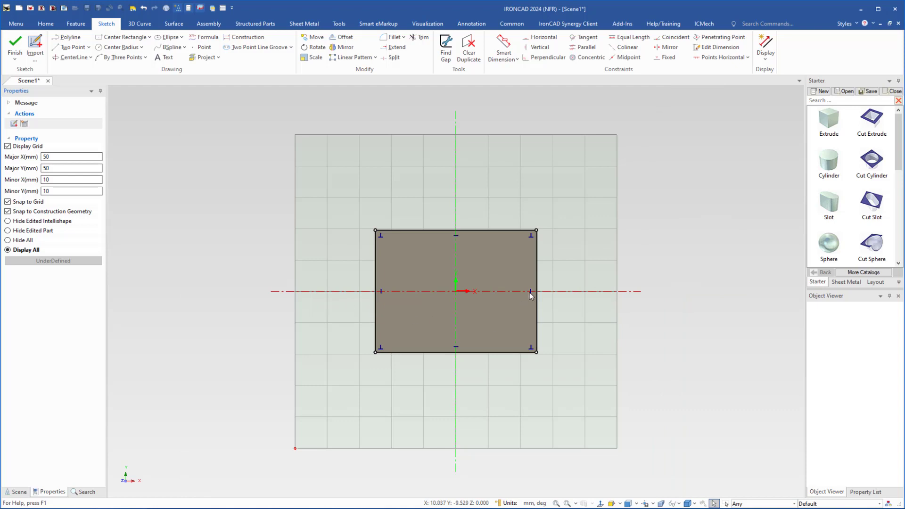
{"action": "mouse_move", "coordinate": [454, 426]}
{"action": "middle_mouse_down"}
{"action": "mouse_move", "coordinate": [470, 364]}
{"action": "mouse_move", "coordinate": [435, 361]}
{"action": "middle_mouse_up"}
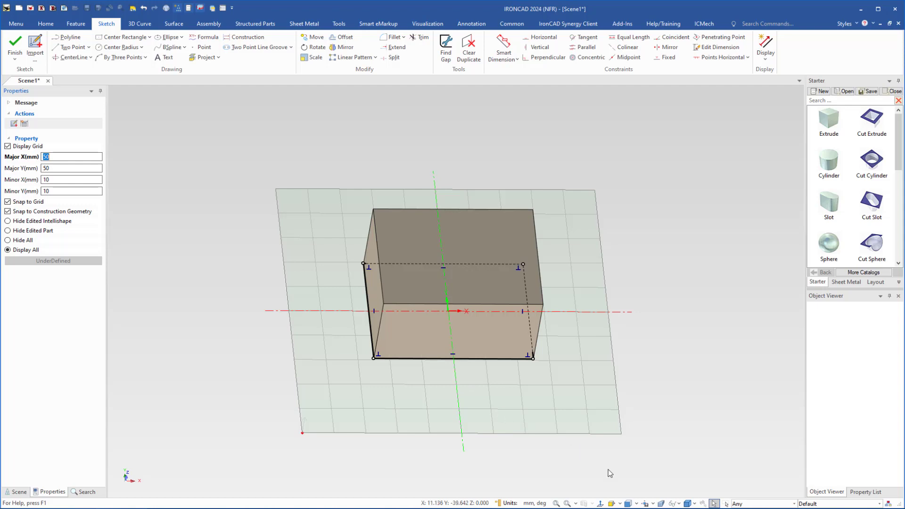
{"action": "left_click", "coordinate": [612, 504]}
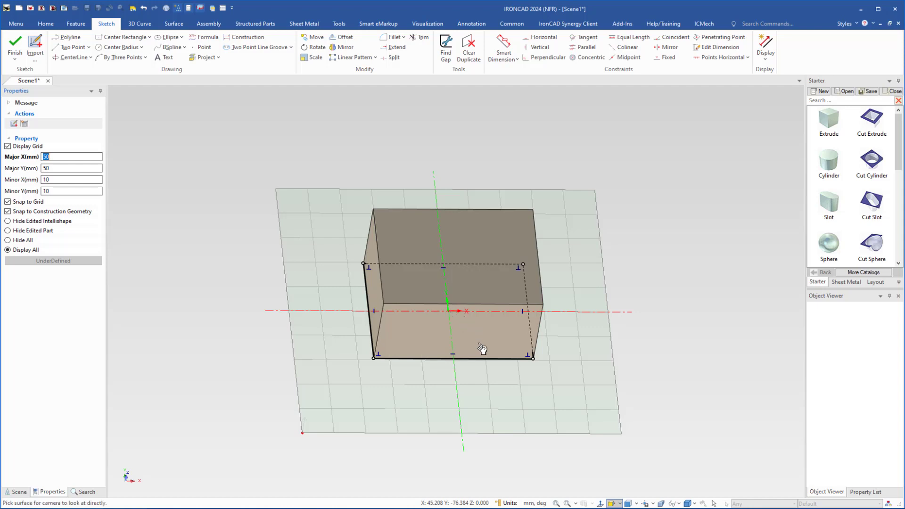
{"action": "left_click", "coordinate": [450, 315]}
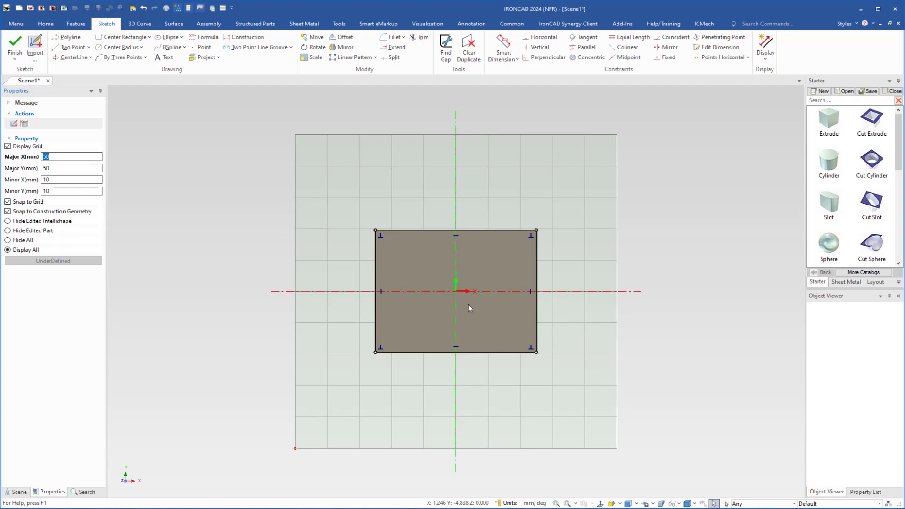
Step: Look directly at the sketch's upper-right corner, and recentre the straight-on view on the sketch origin
{"action": "left_click", "coordinate": [612, 503]}
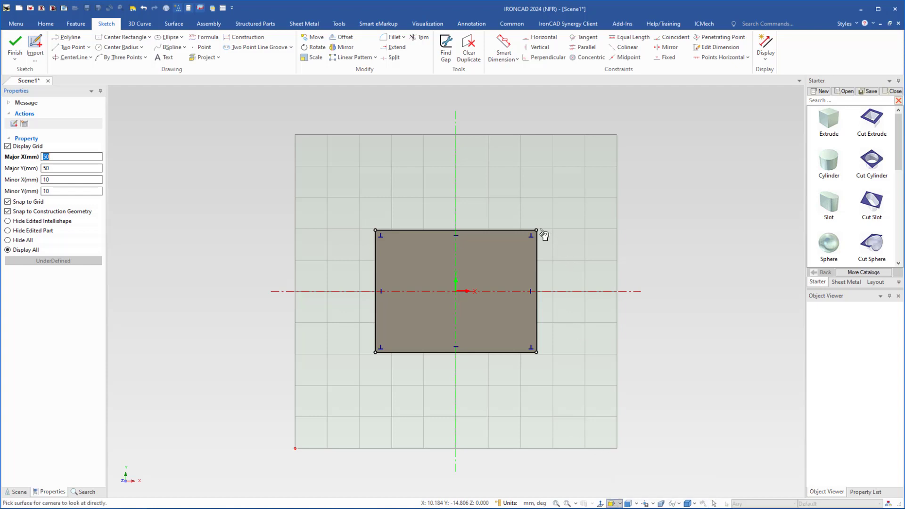
{"action": "left_click", "coordinate": [538, 234]}
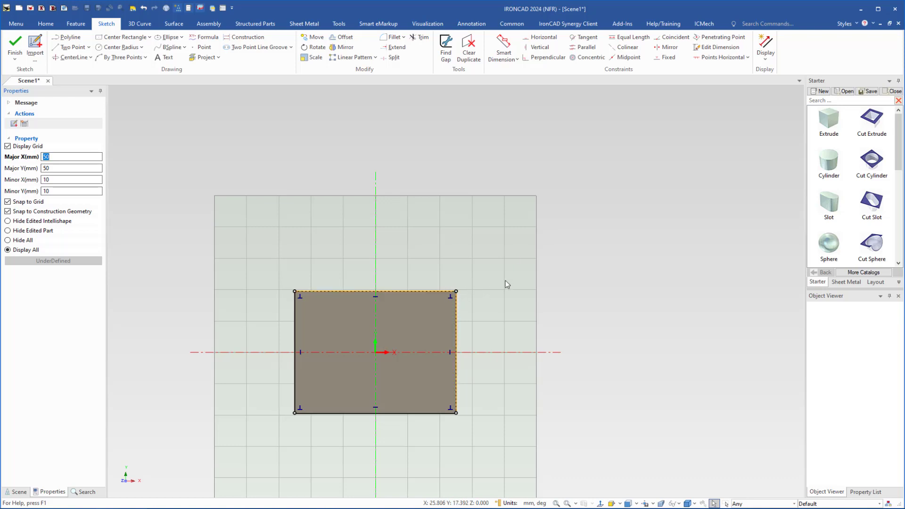
{"action": "left_click", "coordinate": [611, 503]}
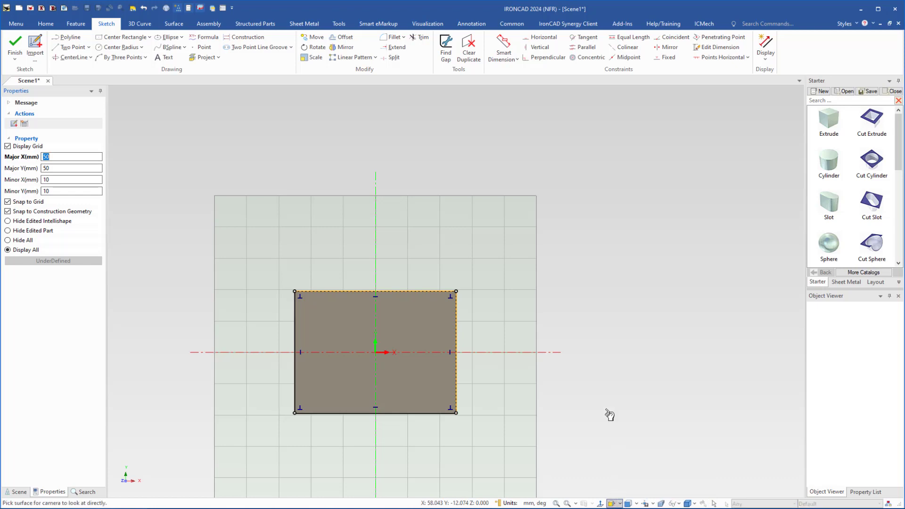
{"action": "left_click", "coordinate": [378, 360]}
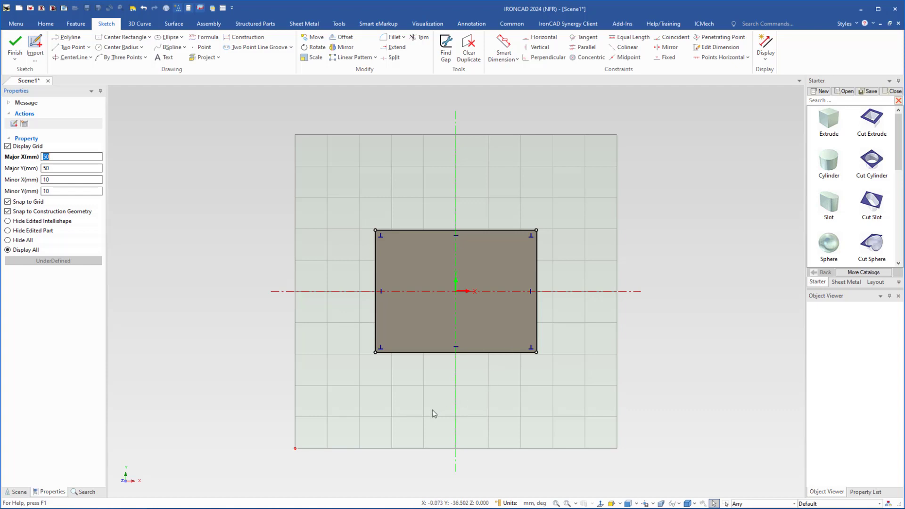
Step: Rotate the view so the sketch axes are reversed, and restore the standard TOP camera view
{"action": "mouse_move", "coordinate": [430, 412]}
{"action": "middle_mouse_down"}
{"action": "mouse_move", "coordinate": [323, 410]}
{"action": "mouse_move", "coordinate": [501, 324]}
{"action": "middle_mouse_up"}
{"action": "mouse_move", "coordinate": [629, 292]}
{"action": "middle_mouse_down"}
{"action": "mouse_move", "coordinate": [553, 311]}
{"action": "mouse_move", "coordinate": [555, 390]}
{"action": "mouse_move", "coordinate": [412, 430]}
{"action": "mouse_move", "coordinate": [351, 333]}
{"action": "mouse_move", "coordinate": [343, 373]}
{"action": "mouse_move", "coordinate": [361, 386]}
{"action": "mouse_move", "coordinate": [424, 398]}
{"action": "mouse_move", "coordinate": [412, 394]}
{"action": "middle_mouse_up"}
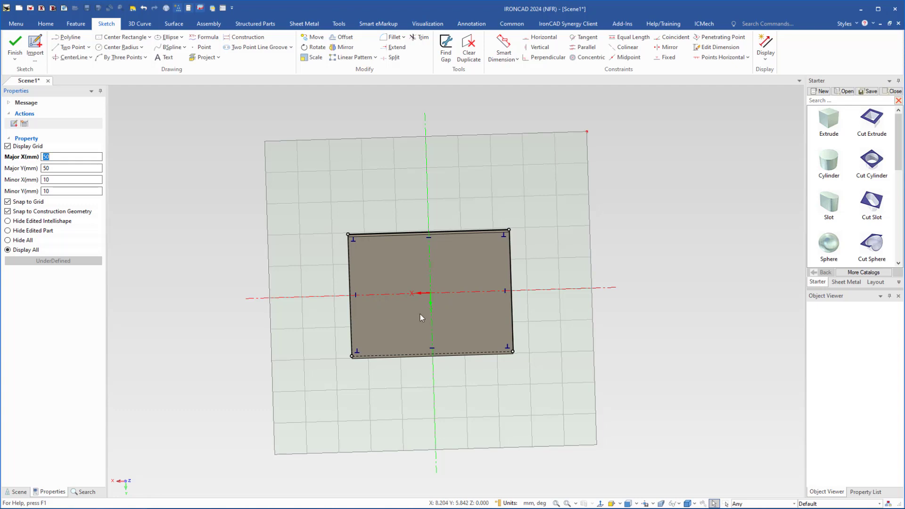
{"action": "left_click", "coordinate": [636, 502]}
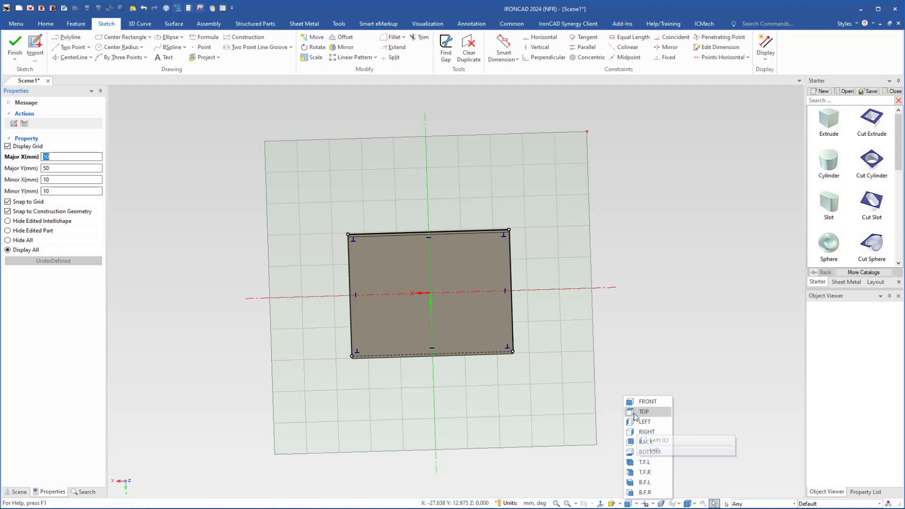
{"action": "left_click", "coordinate": [634, 412]}
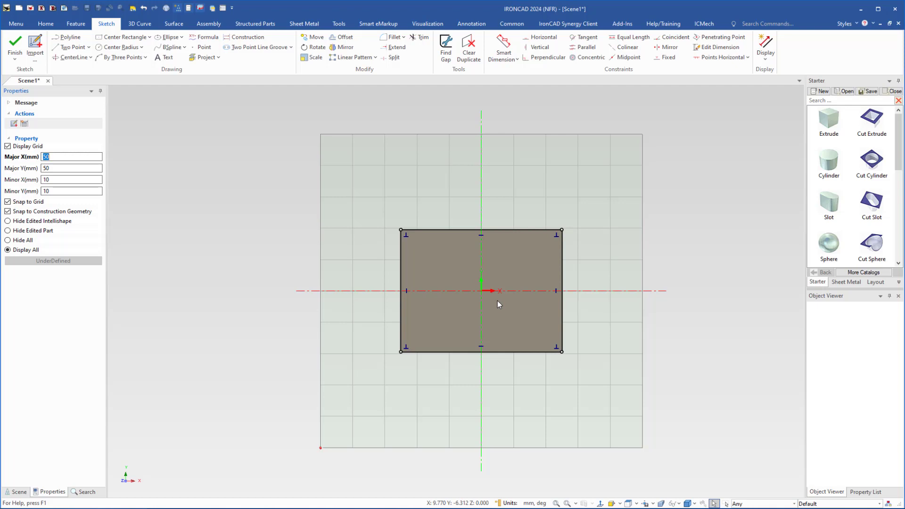
{"action": "middle_click_drag", "start_coordinate": [499, 304], "coordinate": [450, 280]}
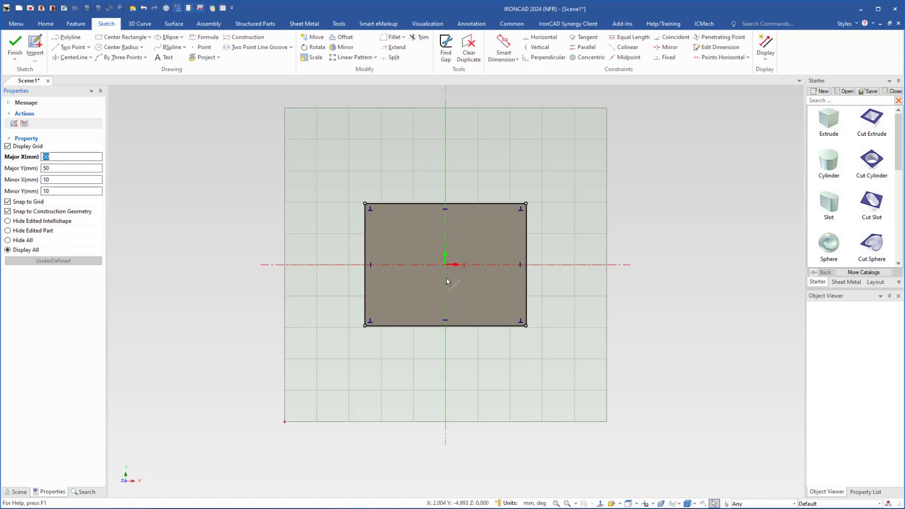
Step: Review the camera editing options, try enabling X axis horizontal and Y axis vertical, and cancel the option changes
{"action": "left_click", "coordinate": [223, 9]}
{"action": "scroll", "coordinate": [356, 225], "scroll_direction": "down", "scroll_amount": 3}
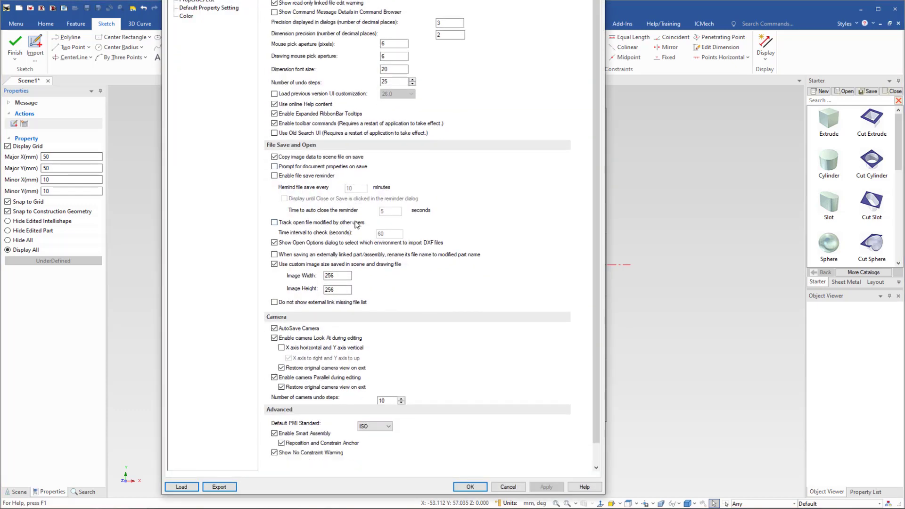
{"action": "scroll", "coordinate": [357, 225], "scroll_direction": "down", "scroll_amount": 1}
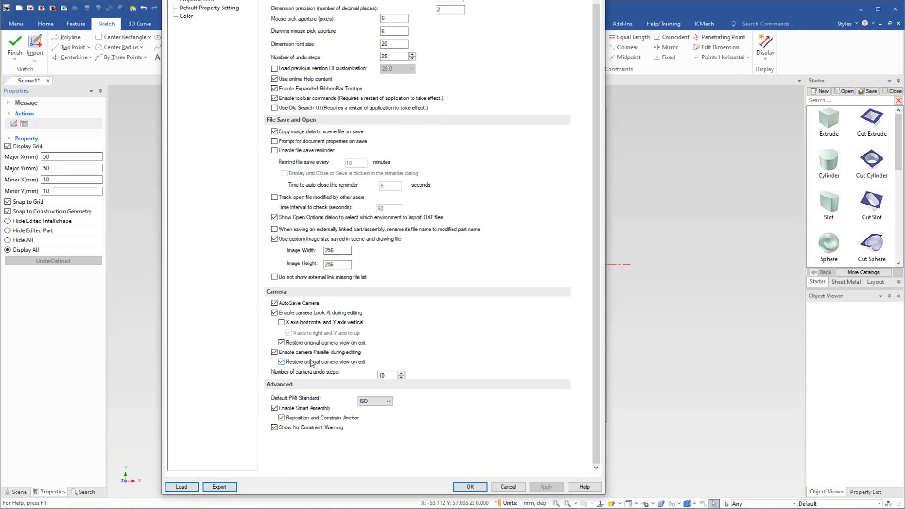
{"action": "left_click", "coordinate": [282, 323]}
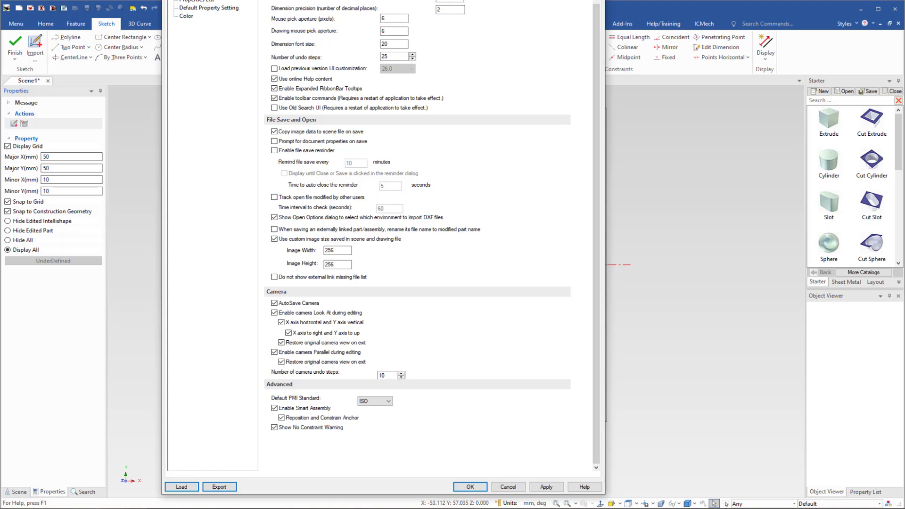
{"action": "left_click_drag", "start_coordinate": [381, 0], "coordinate": [387, 0]}
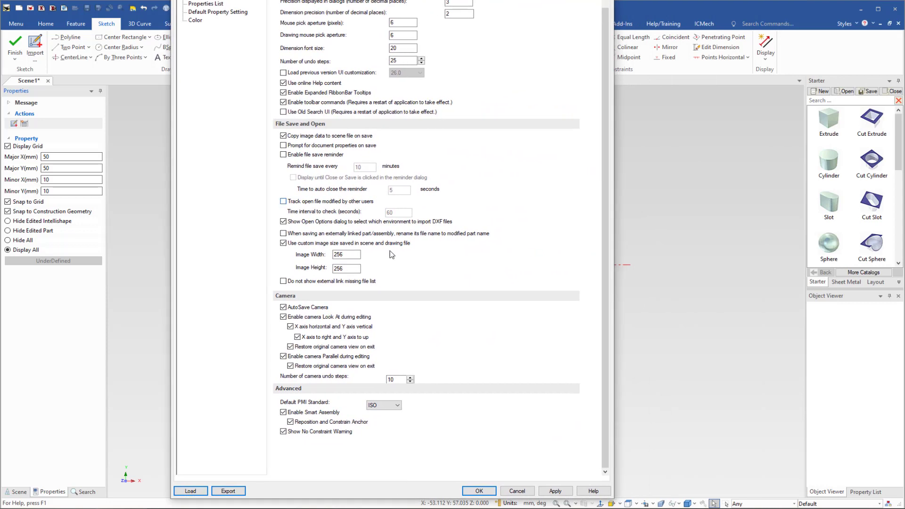
{"action": "left_click", "coordinate": [510, 490]}
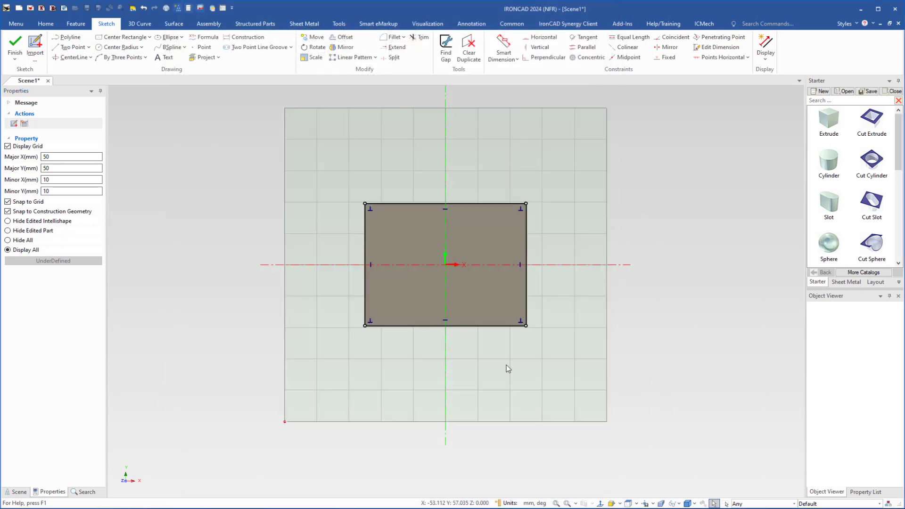
Step: Finish the block's cross-section drawing and clear the block selection
{"action": "right_click", "coordinate": [462, 337]}
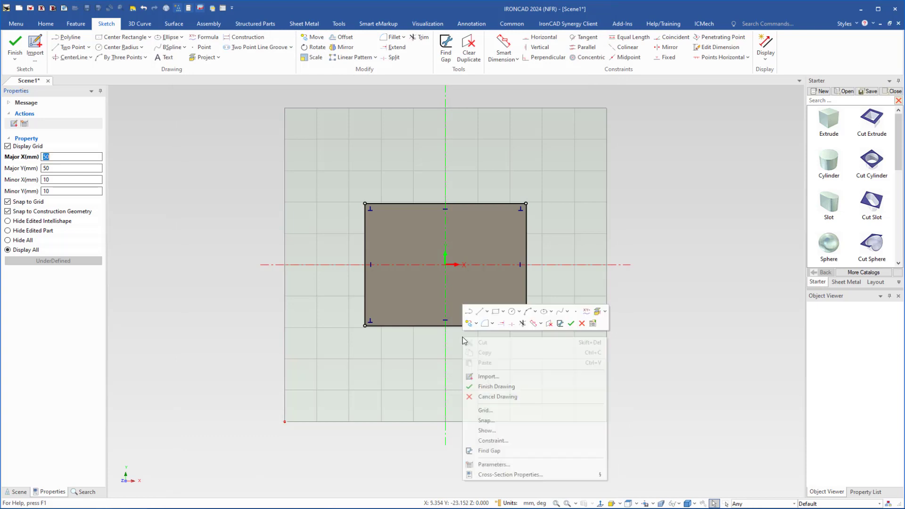
{"action": "left_click", "coordinate": [485, 387]}
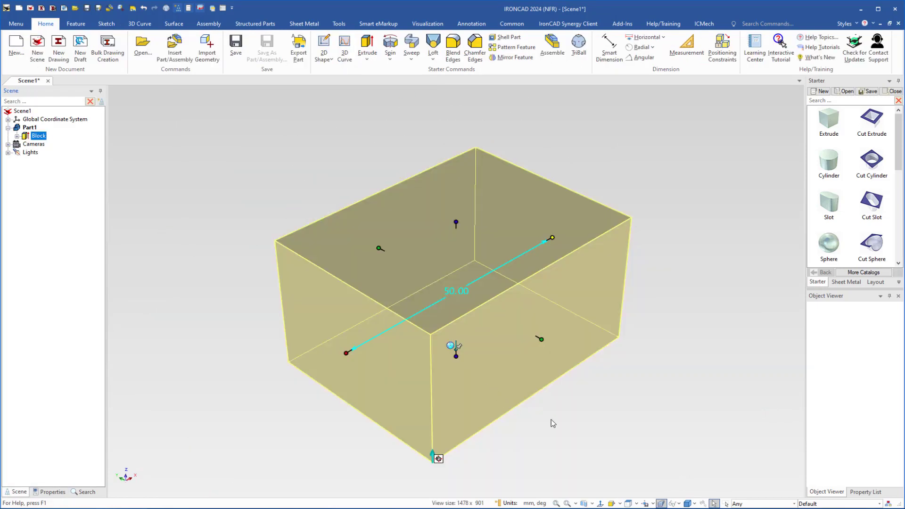
{"action": "left_click", "coordinate": [551, 419]}
{"action": "scroll", "coordinate": [426, 353], "scroll_direction": "down", "scroll_amount": 3}
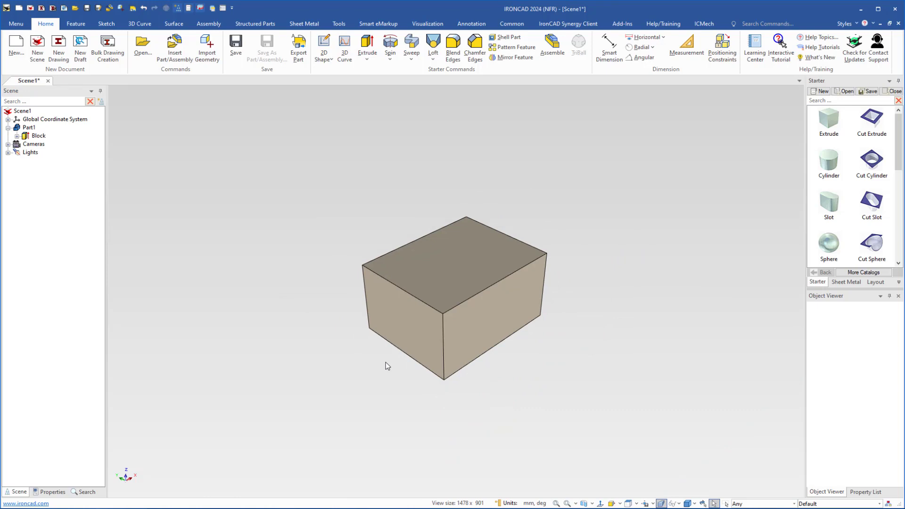
{"action": "scroll", "coordinate": [388, 366], "scroll_direction": "up", "scroll_amount": 3}
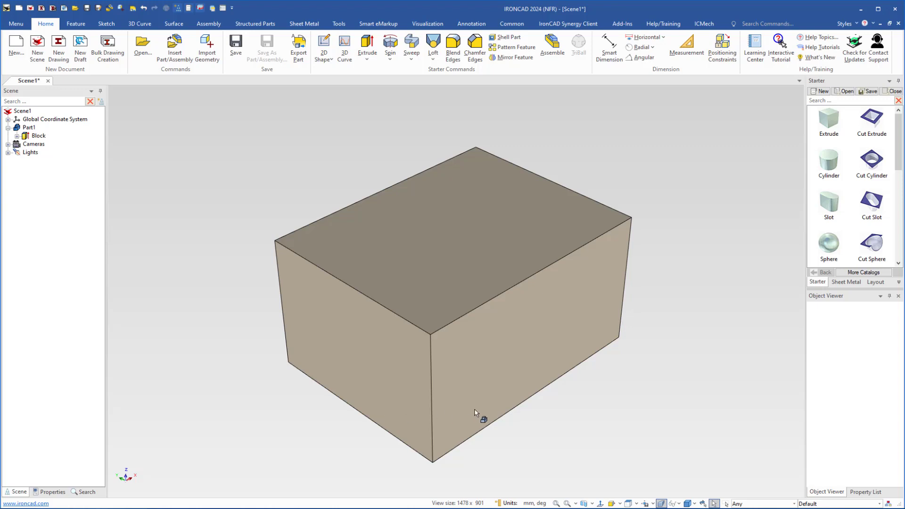
Step: Compare the T.F.L and T.F.R standard camera views of the block, and return to T.F.L
{"action": "left_click", "coordinate": [636, 504]}
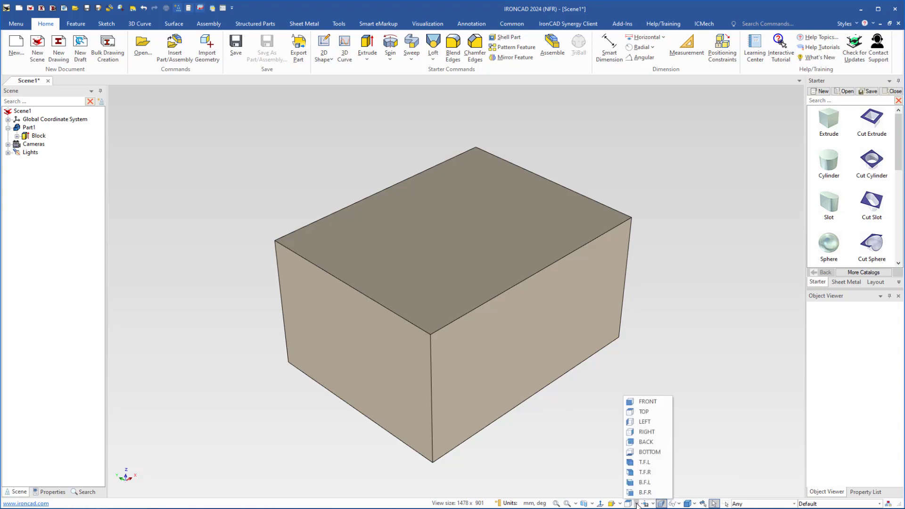
{"action": "left_click", "coordinate": [638, 462]}
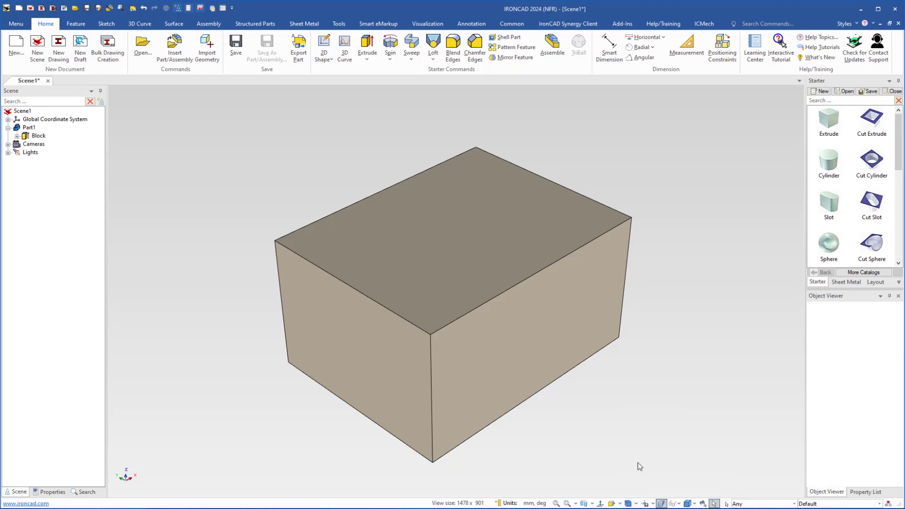
{"action": "left_click", "coordinate": [637, 503]}
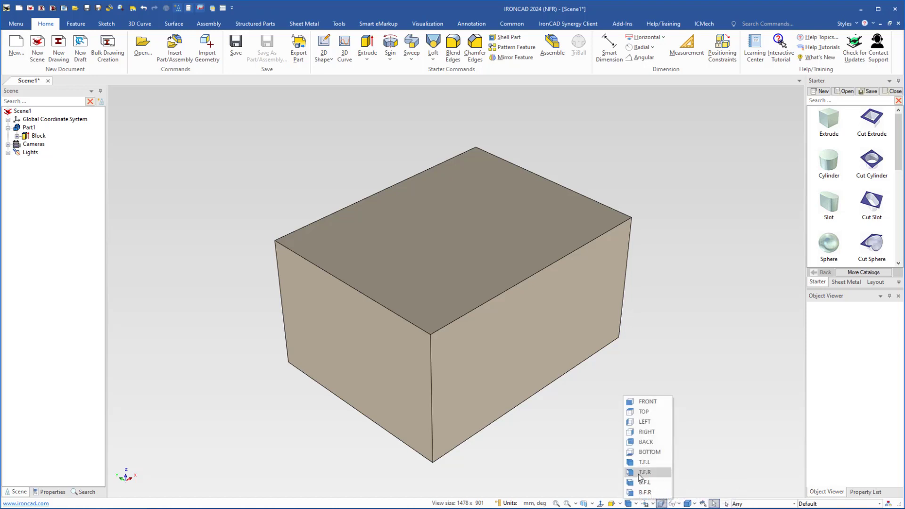
{"action": "left_click", "coordinate": [639, 473]}
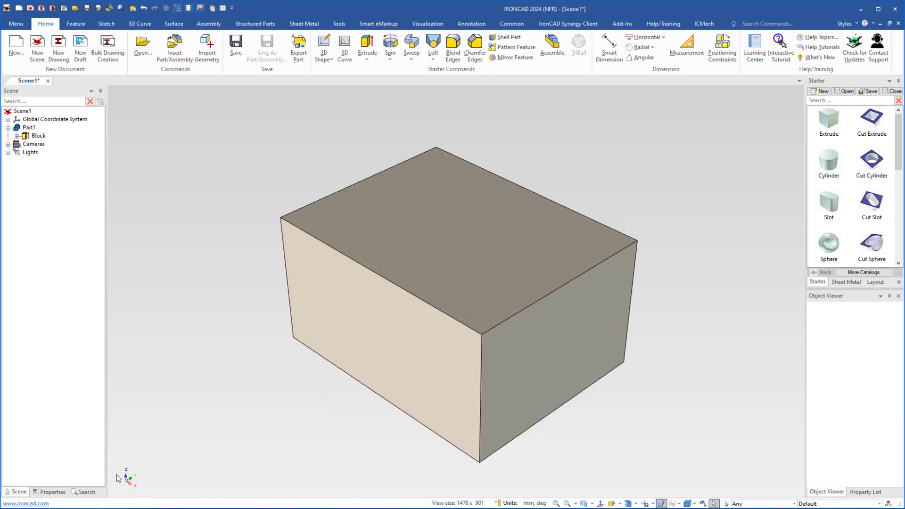
{"action": "left_click", "coordinate": [636, 503]}
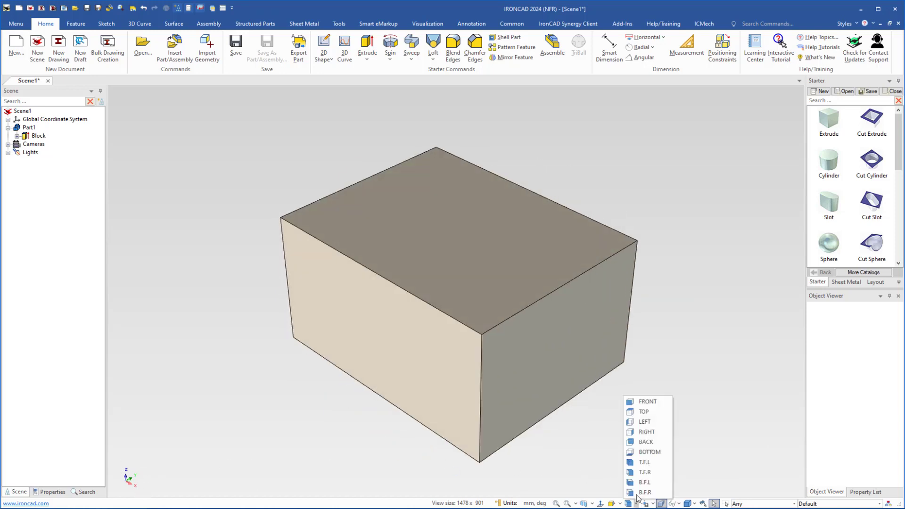
{"action": "left_click", "coordinate": [639, 462]}
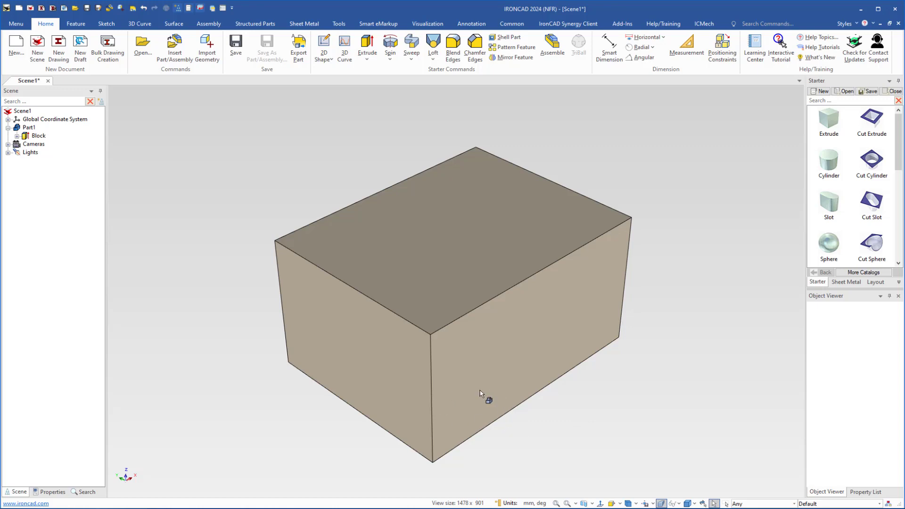
Step: Select the block at IntelliShape level and reopen its cross-section for editing
{"action": "left_click", "coordinate": [414, 380]}
{"action": "left_click", "coordinate": [409, 383]}
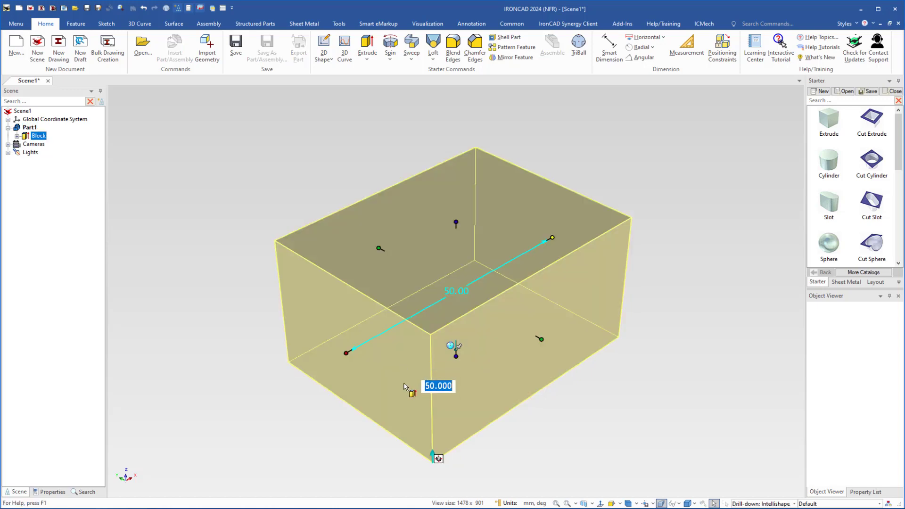
{"action": "right_click", "coordinate": [417, 277]}
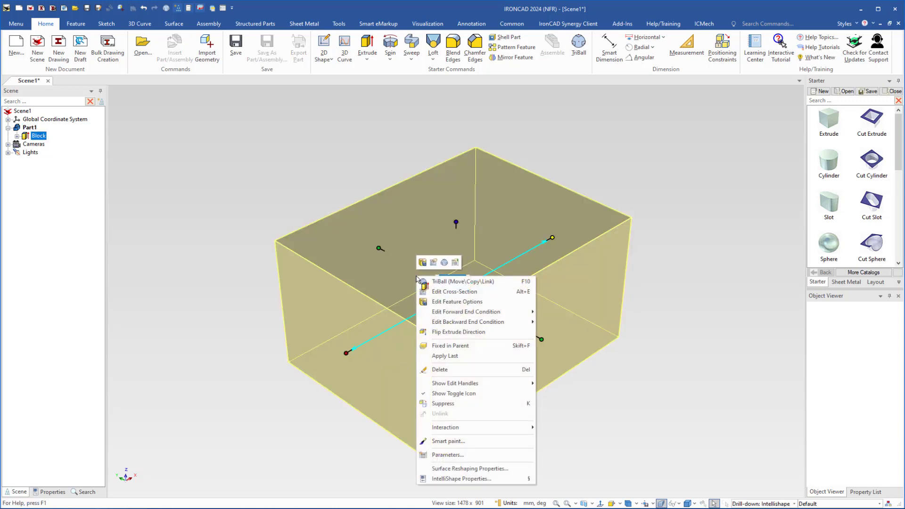
{"action": "left_click", "coordinate": [437, 292]}
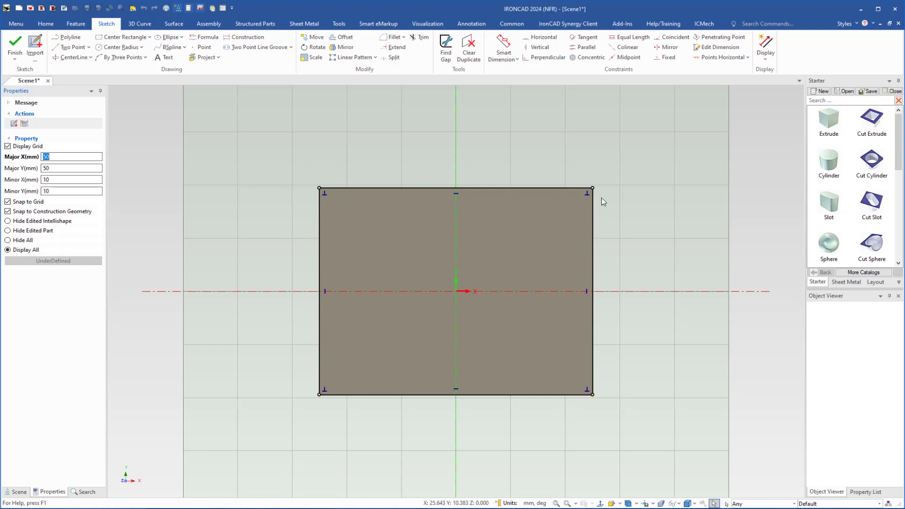
Step: Stretch the sketch's upper-right corner outward and raise the upper edge, making that edge about 78 mm long
{"action": "left_click_drag", "start_coordinate": [602, 186], "coordinate": [723, 188]}
{"action": "left_click_drag", "start_coordinate": [620, 191], "coordinate": [623, 155]}
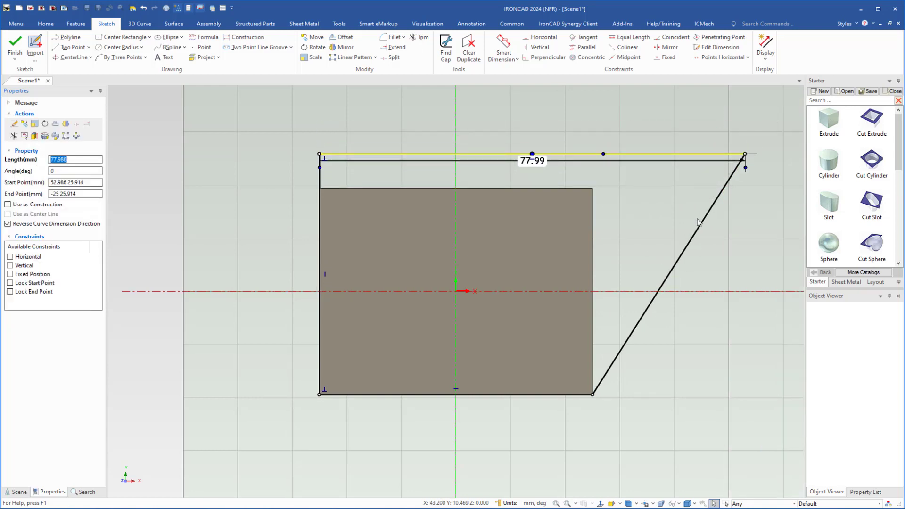
Step: Set the slanted right-hand line's angle to 58 degrees, keep that value in the slope editor, and deselect the line
{"action": "left_click", "coordinate": [714, 209]}
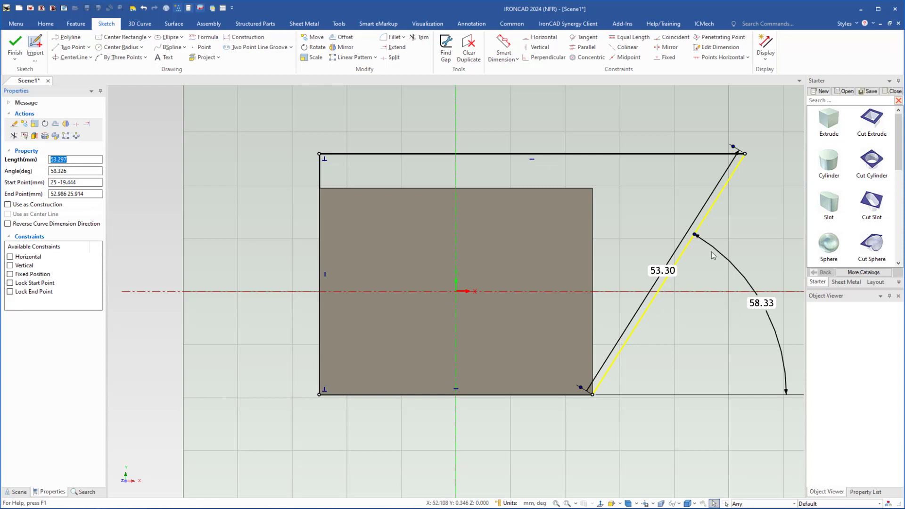
{"action": "key", "text": "Tab"}
{"action": "type", "text": "50"}
{"action": "key", "text": "Return"}
{"action": "left_click_drag", "start_coordinate": [715, 253], "coordinate": [768, 317]}
{"action": "double_click", "coordinate": [762, 303]}
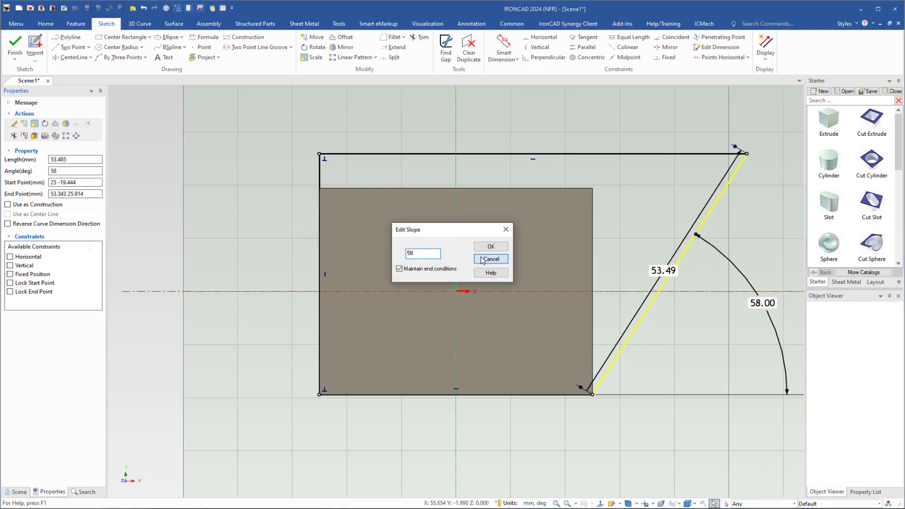
{"action": "left_click", "coordinate": [481, 258]}
{"action": "left_click", "coordinate": [287, 212]}
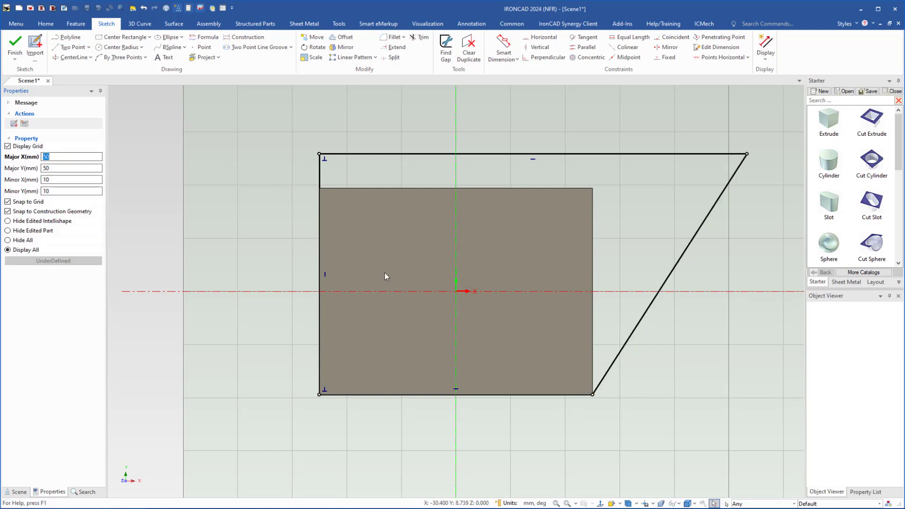
Step: Draw a center-radius circle centred on the profile's upper-left corner, overlapping its upper and left edges
{"action": "middle_click_drag", "start_coordinate": [384, 272], "coordinate": [389, 328]}
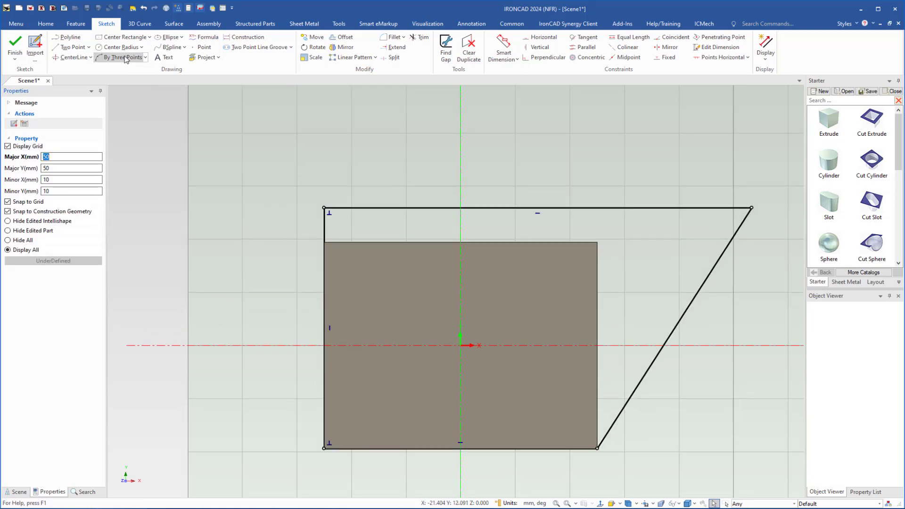
{"action": "left_click", "coordinate": [101, 48]}
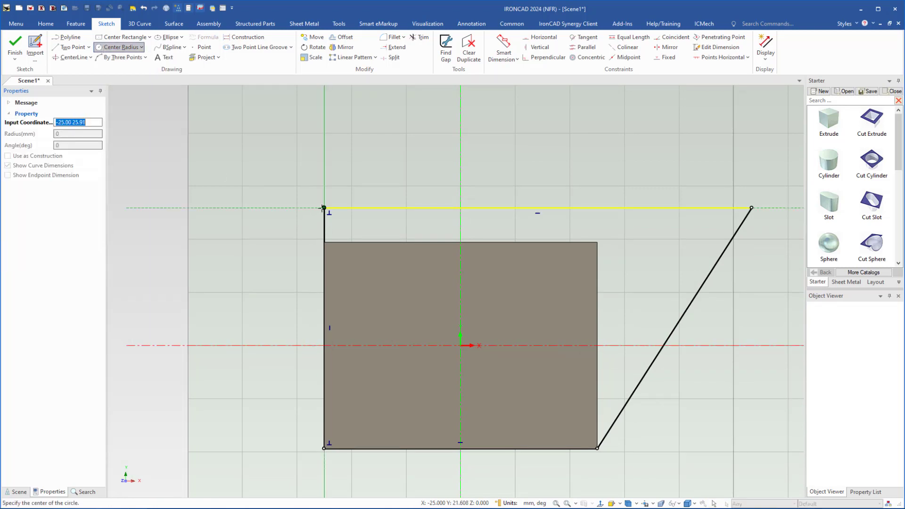
{"action": "left_click", "coordinate": [324, 207]}
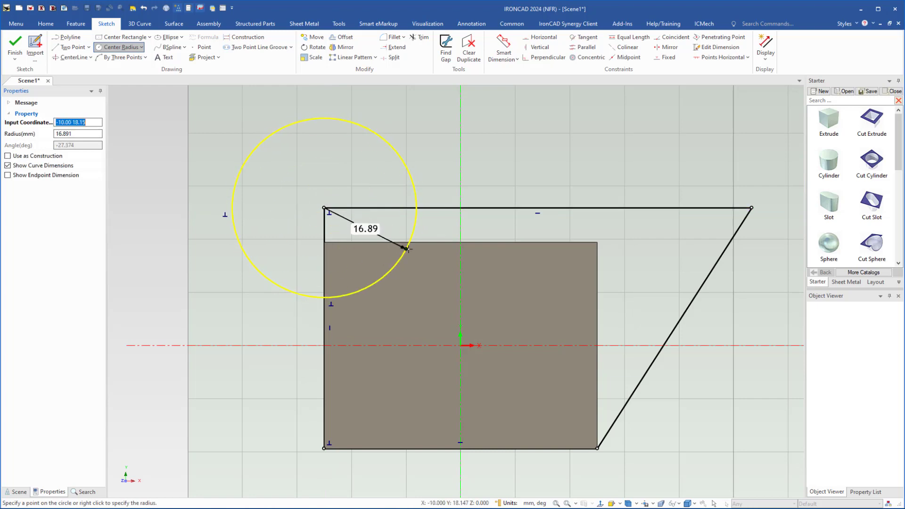
{"action": "left_click", "coordinate": [417, 253]}
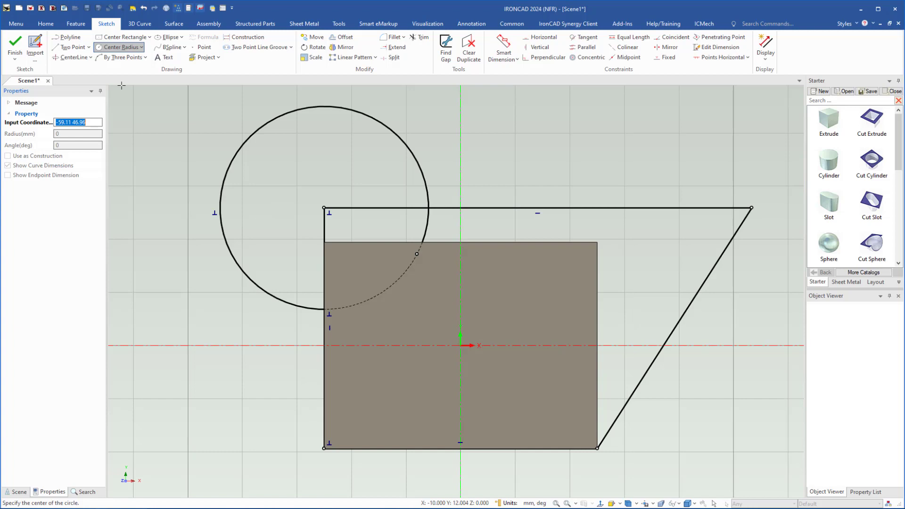
{"action": "key", "text": "Escape"}
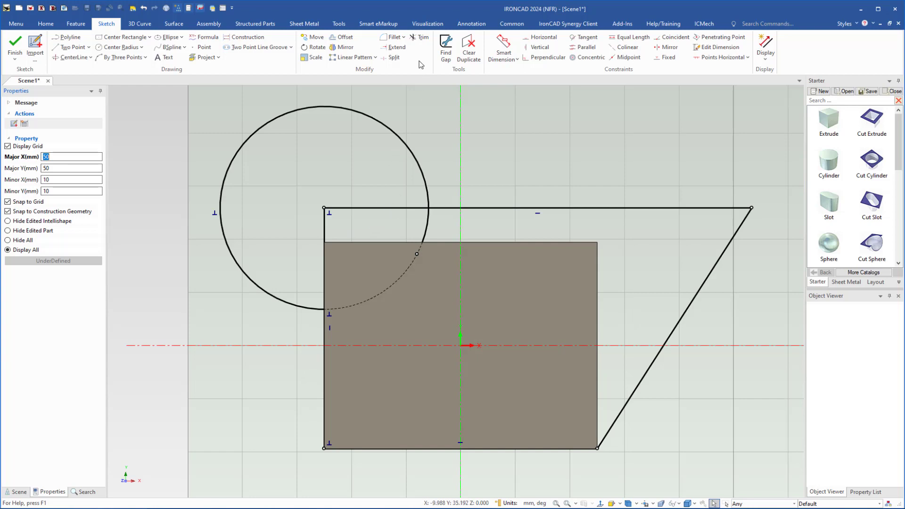
Step: Trim the upper and left edges inside the circle and the circle's arc inside the profile, and finish the sketch
{"action": "left_click", "coordinate": [421, 42]}
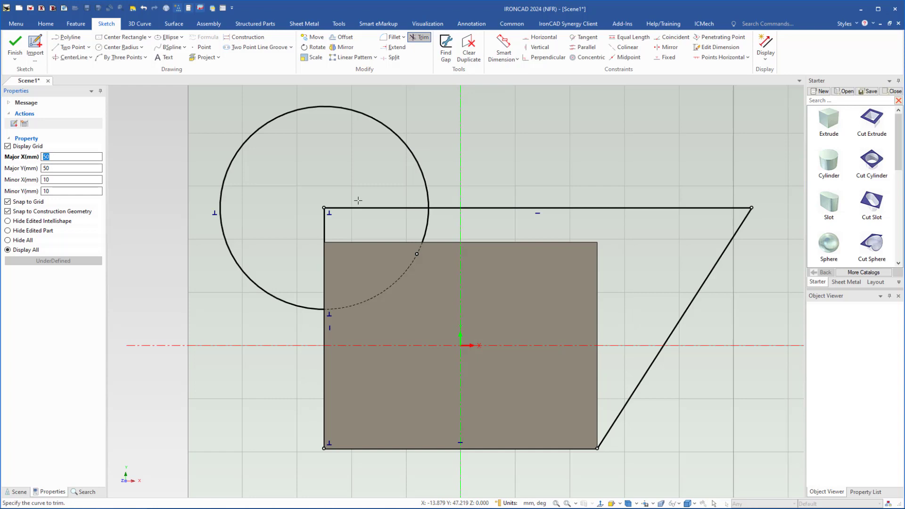
{"action": "left_click", "coordinate": [359, 207]}
{"action": "left_click", "coordinate": [325, 225]}
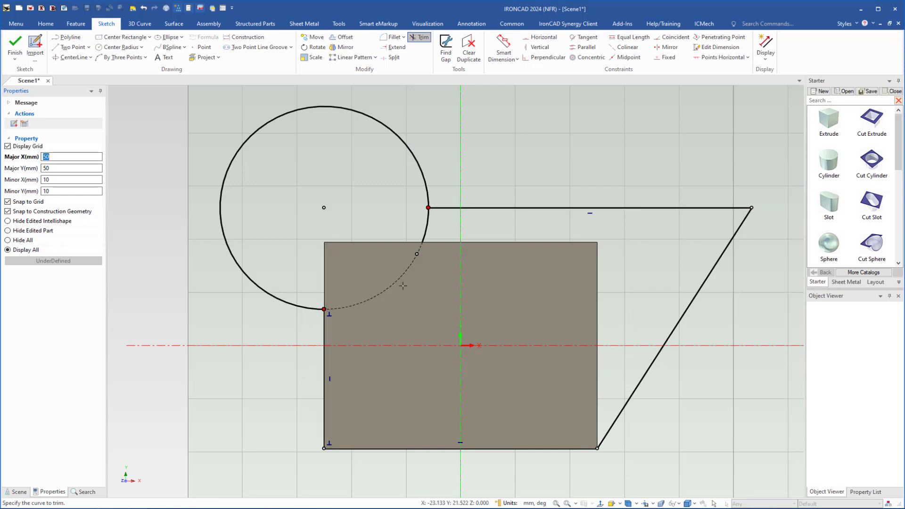
{"action": "left_click", "coordinate": [391, 286]}
{"action": "left_click", "coordinate": [15, 45]}
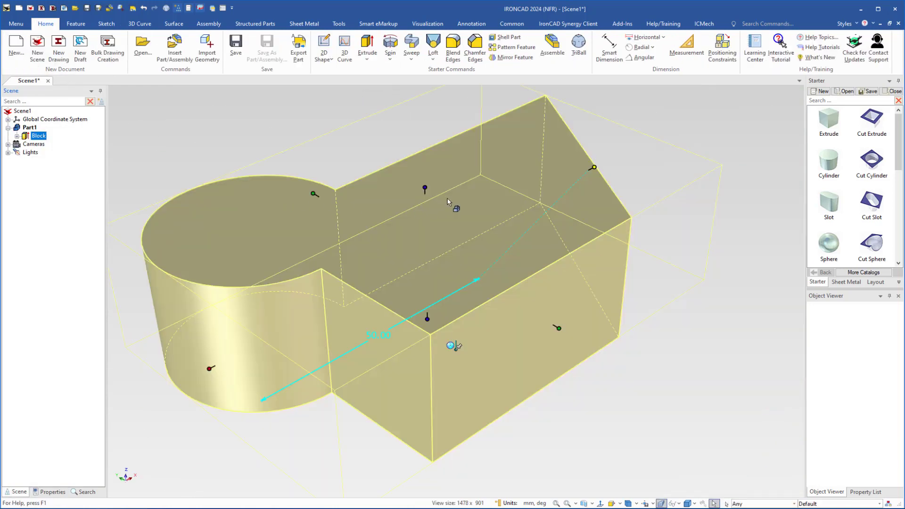
Step: Stretch the block's height to about 39.75 mm with its size handle
{"action": "middle_click_drag", "start_coordinate": [475, 187], "coordinate": [438, 213]}
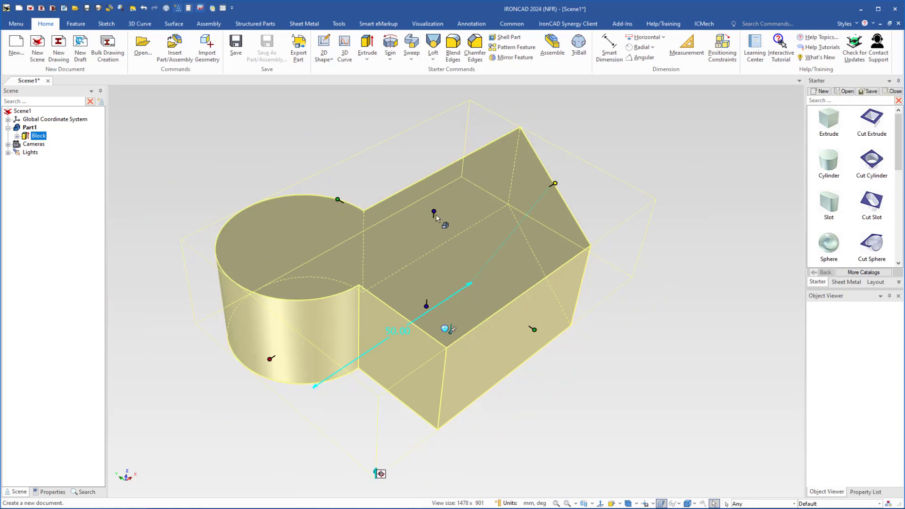
{"action": "mouse_move", "coordinate": [447, 175]}
{"action": "left_mouse_down"}
{"action": "mouse_move", "coordinate": [435, 158]}
{"action": "mouse_move", "coordinate": [433, 210]}
{"action": "mouse_move", "coordinate": [434, 169]}
{"action": "mouse_move", "coordinate": [432, 182]}
{"action": "left_mouse_up"}
{"action": "middle_click_drag", "start_coordinate": [472, 216], "coordinate": [474, 339]}
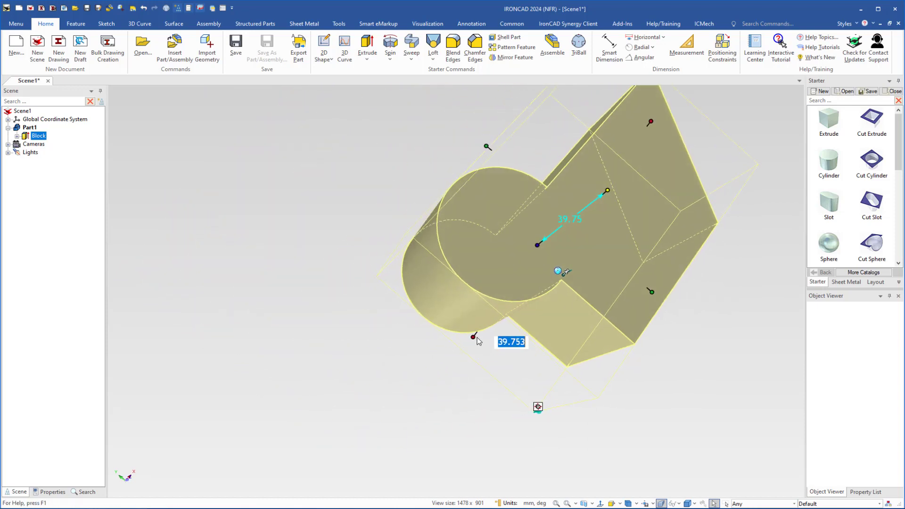
Step: Try stretching the block's rounded end outward to an overall length of about 108.7 mm, and undo it
{"action": "mouse_move", "coordinate": [460, 352]}
{"action": "left_mouse_down"}
{"action": "mouse_move", "coordinate": [409, 407]}
{"action": "mouse_move", "coordinate": [469, 343]}
{"action": "mouse_move", "coordinate": [414, 407]}
{"action": "mouse_move", "coordinate": [448, 366]}
{"action": "left_mouse_up"}
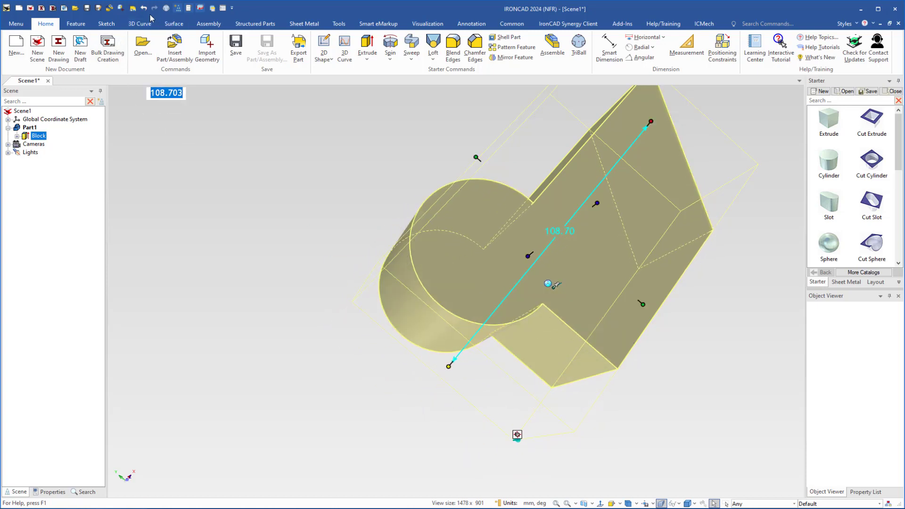
{"action": "key", "text": "Return"}
{"action": "middle_click_drag", "start_coordinate": [567, 297], "coordinate": [460, 243]}
Step: Select the block at IntelliShape level and open its cross-section for editing
{"action": "left_click", "coordinate": [514, 261]}
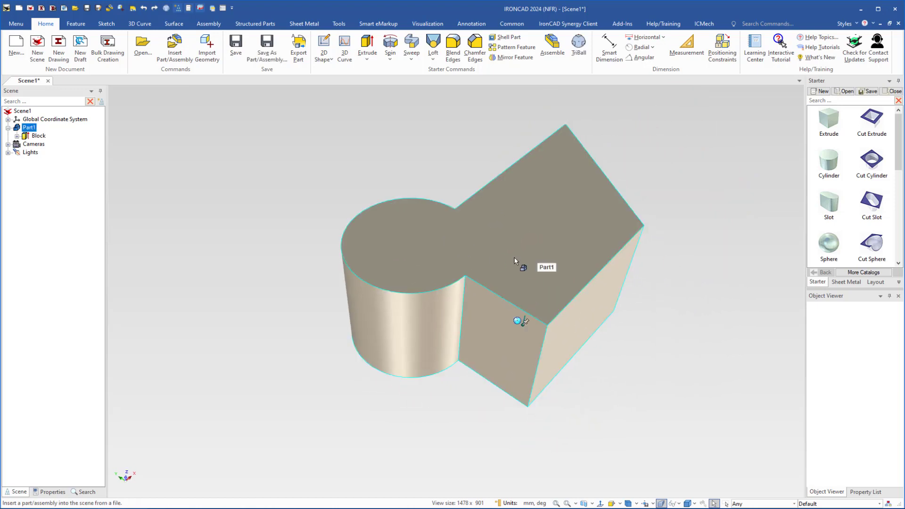
{"action": "left_click", "coordinate": [515, 260]}
{"action": "right_click", "coordinate": [523, 282]}
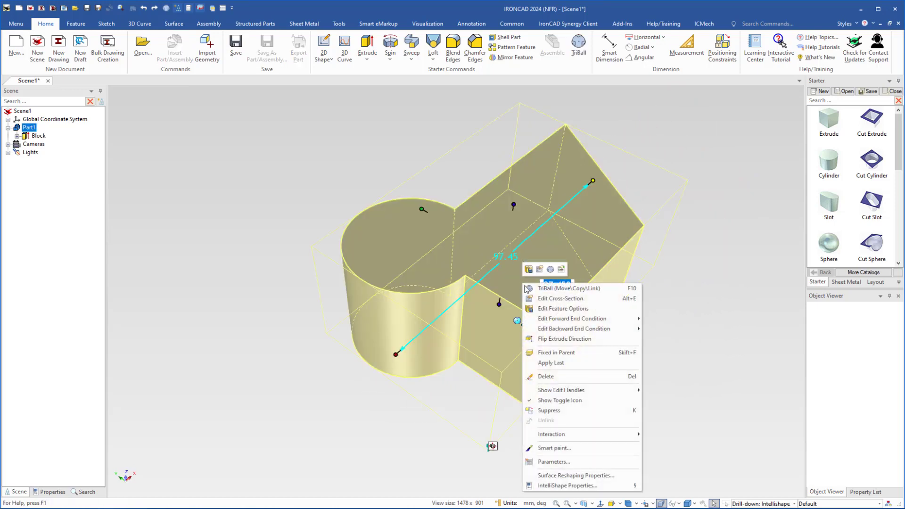
{"action": "left_click", "coordinate": [551, 298]}
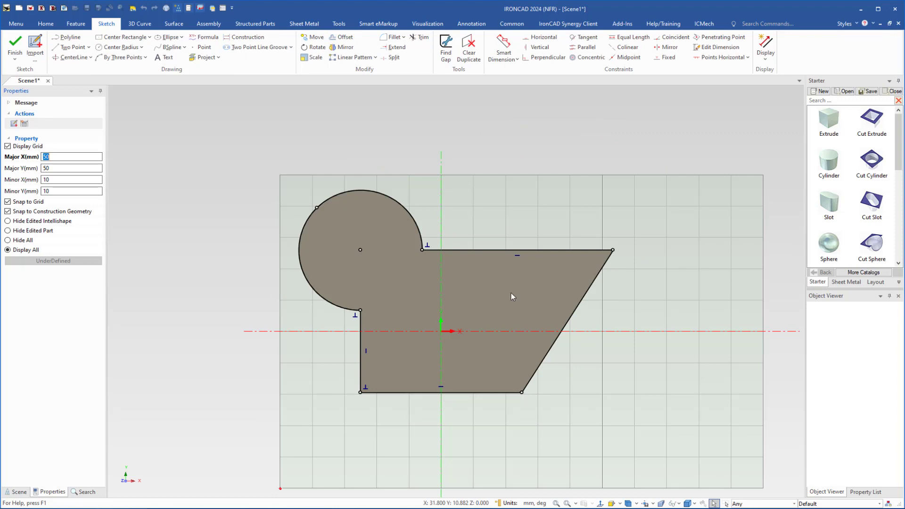
Step: Draw a center-radius circle of about 13.3 mm radius concentric with the profile's arc, and finish the sketch
{"action": "left_click", "coordinate": [97, 47]}
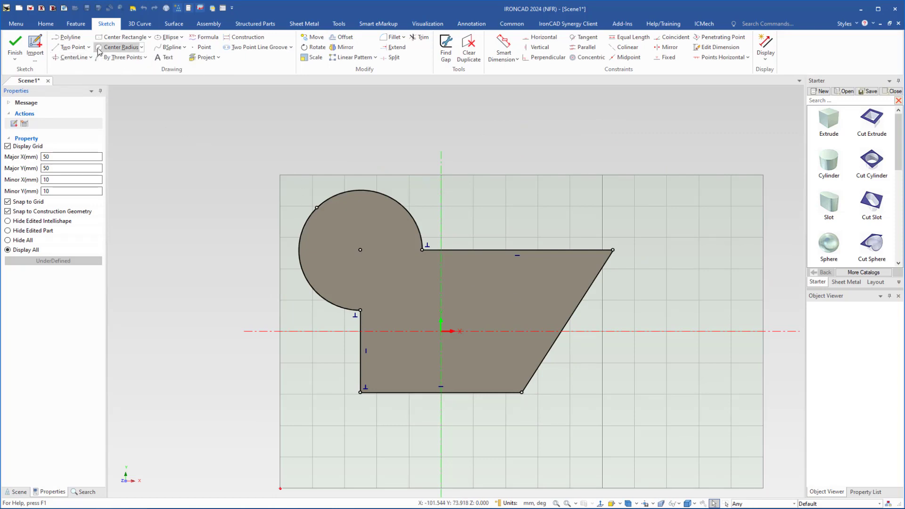
{"action": "left_click", "coordinate": [360, 249]}
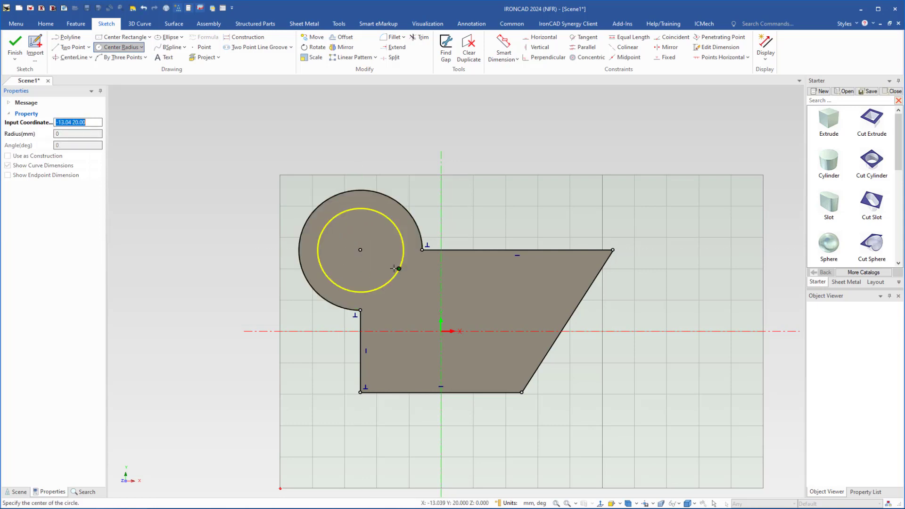
{"action": "left_click", "coordinate": [398, 268]}
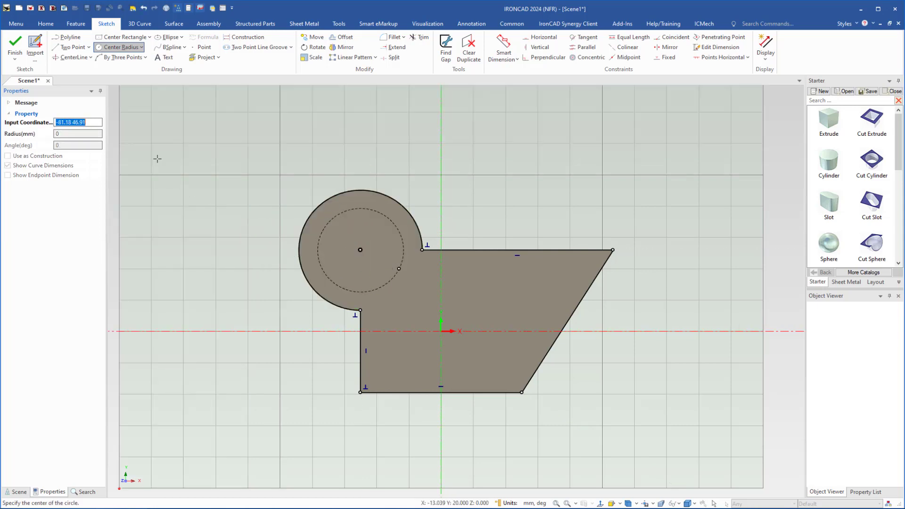
{"action": "left_click", "coordinate": [15, 44]}
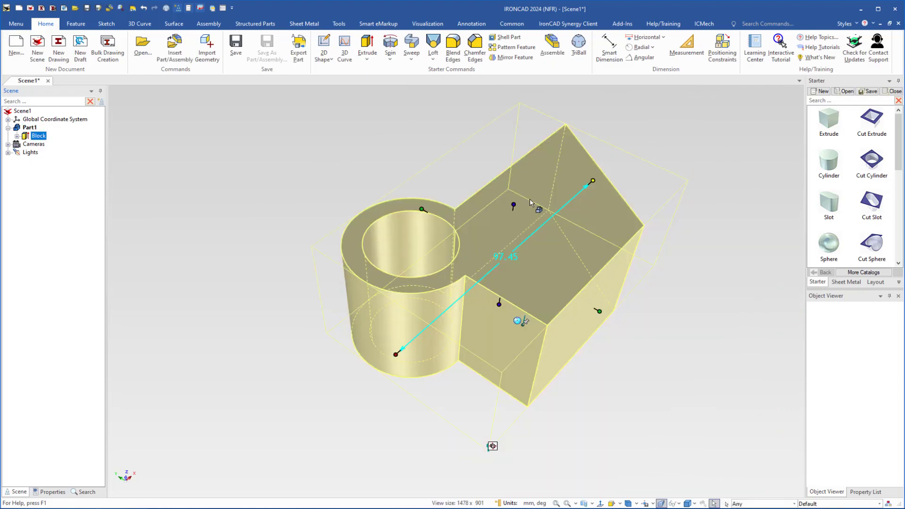
Step: Inspect the new hole, reselect the block at IntelliShape level and reopen its cross-section
{"action": "middle_click_drag", "start_coordinate": [530, 203], "coordinate": [549, 245]}
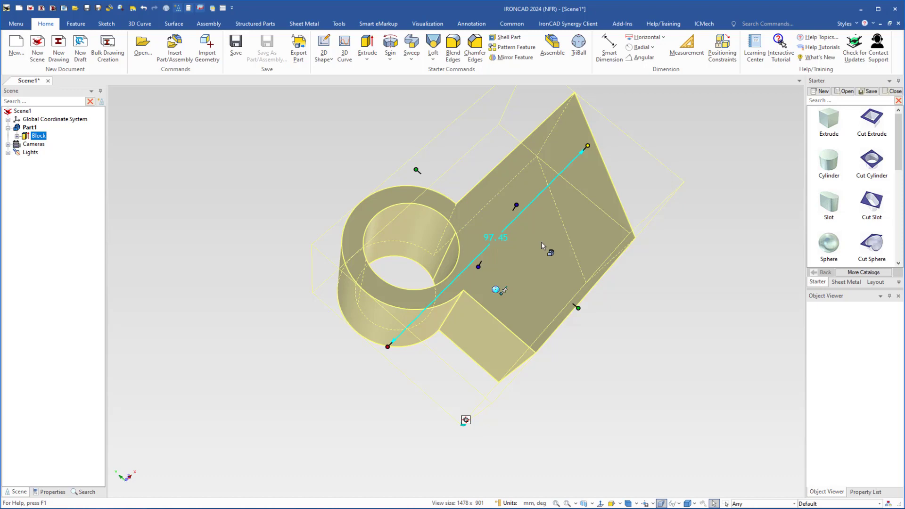
{"action": "left_click", "coordinate": [603, 305]}
{"action": "left_click", "coordinate": [526, 268]}
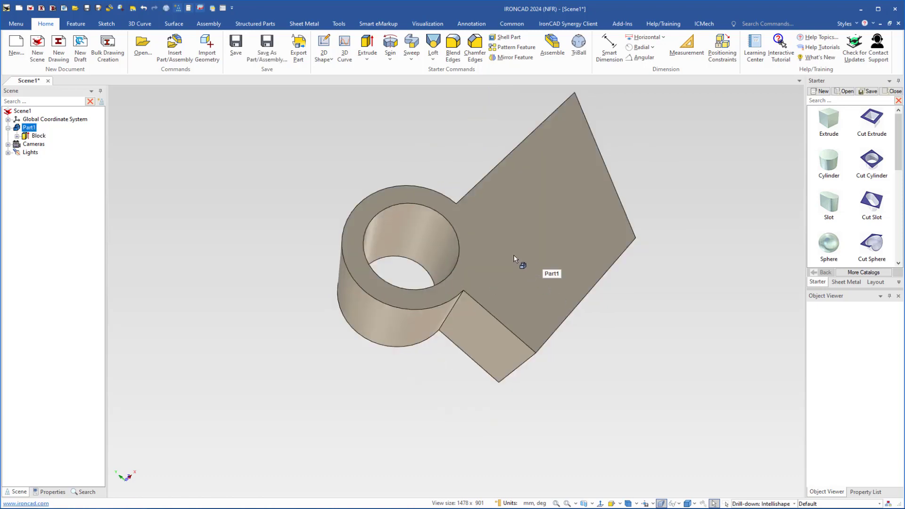
{"action": "left_click", "coordinate": [515, 258]}
{"action": "right_click", "coordinate": [508, 258]}
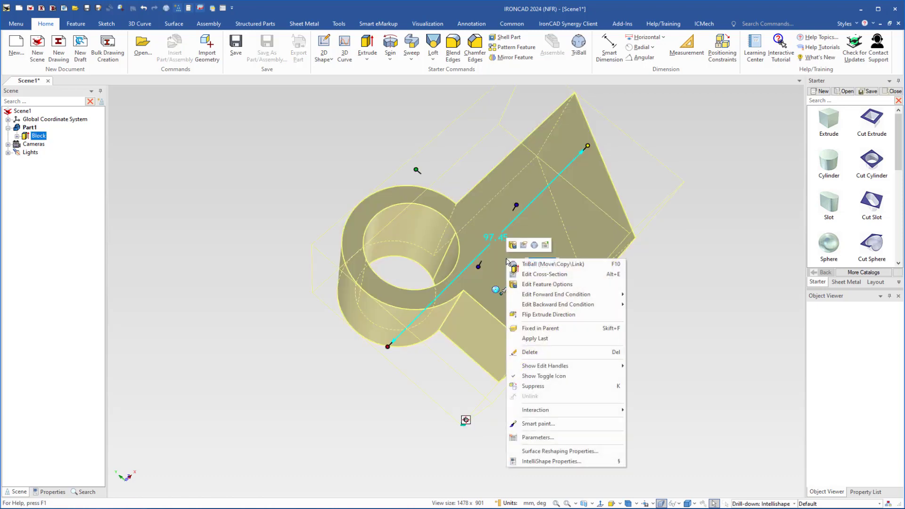
{"action": "left_click", "coordinate": [528, 274]}
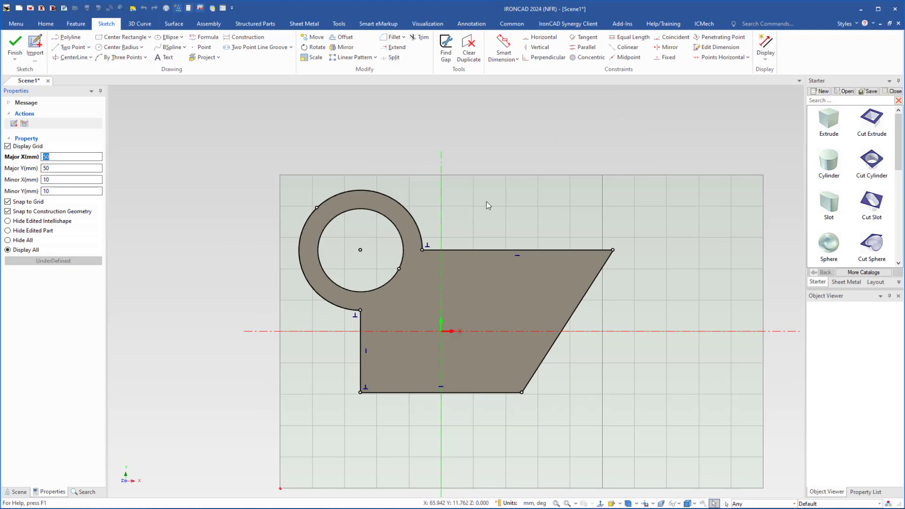
Step: Select the entire connected outer profile and delete it, and delete the inner circle to empty the sketch
{"action": "left_click", "coordinate": [457, 251]}
{"action": "left_click", "coordinate": [456, 251]}
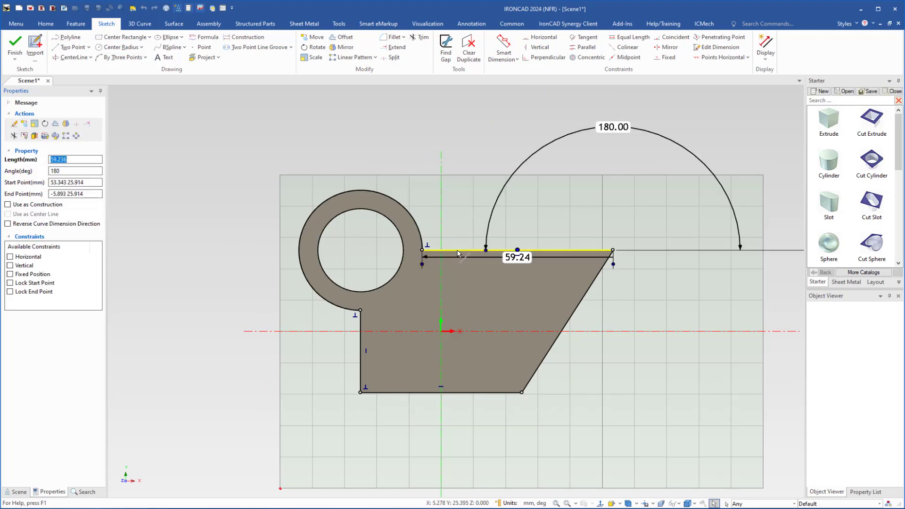
{"action": "double_click", "coordinate": [456, 252]}
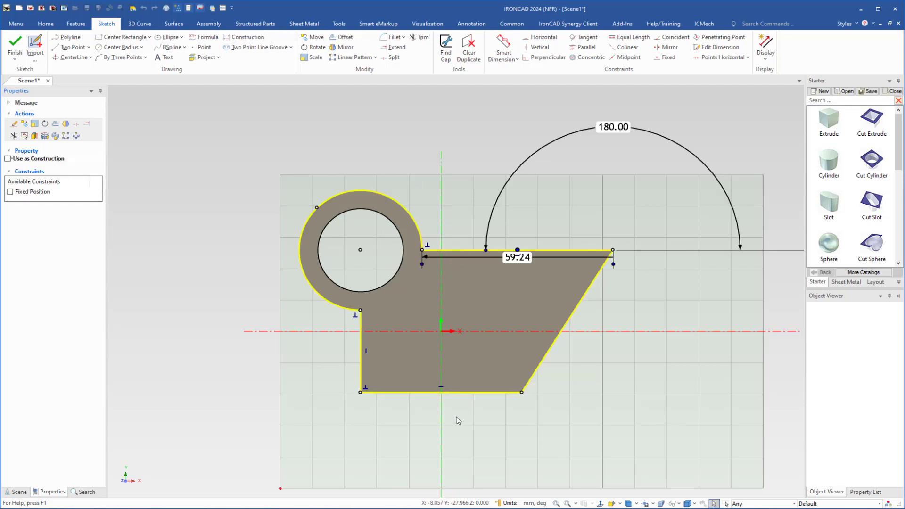
{"action": "left_click", "coordinate": [571, 351]}
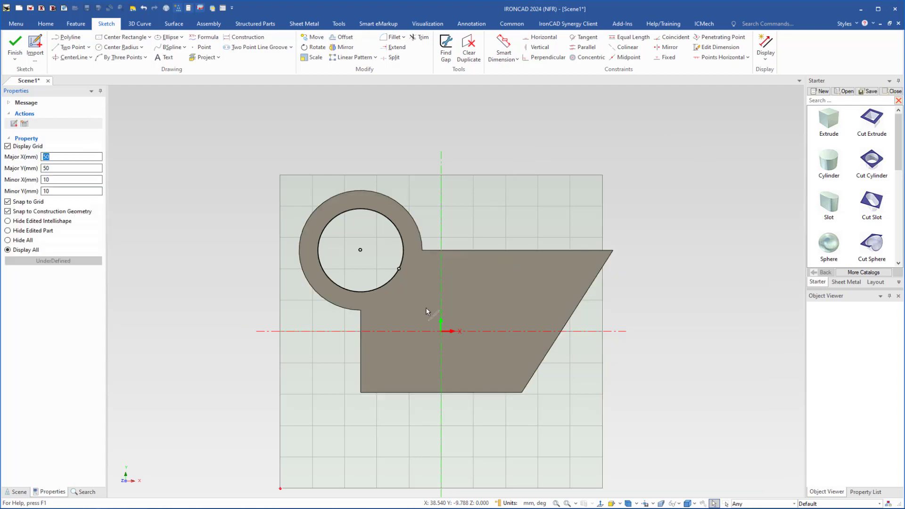
{"action": "left_click", "coordinate": [386, 285]}
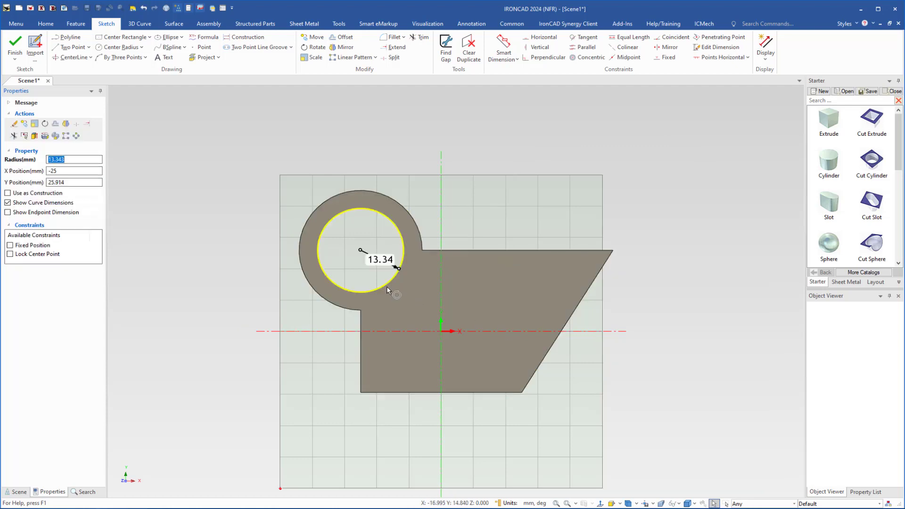
{"action": "key", "text": "Escape"}
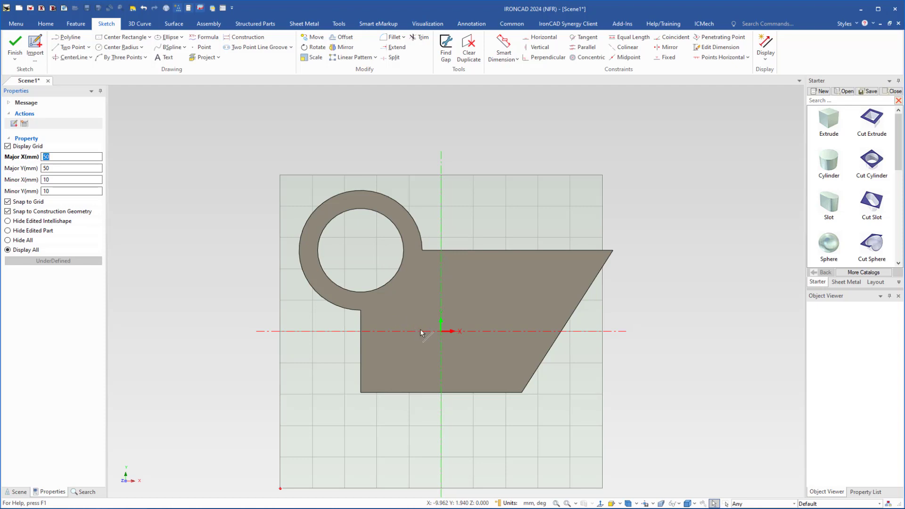
Step: Hide all existing geometry during sketch editing and orient the view squarely onto the empty sketch plane
{"action": "mouse_move", "coordinate": [420, 335]}
{"action": "middle_mouse_down"}
{"action": "mouse_move", "coordinate": [436, 292]}
{"action": "mouse_move", "coordinate": [426, 291]}
{"action": "middle_mouse_up"}
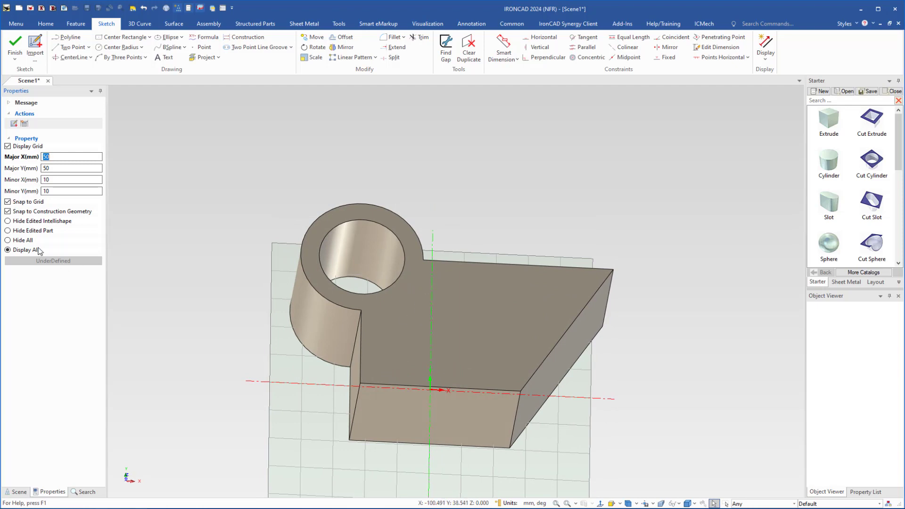
{"action": "left_click", "coordinate": [7, 241]}
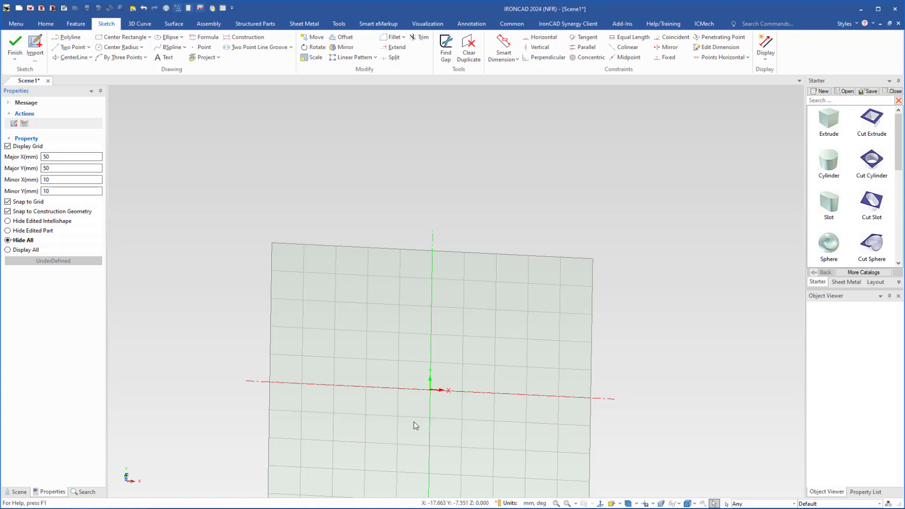
{"action": "left_click", "coordinate": [611, 504]}
{"action": "left_click", "coordinate": [433, 394]}
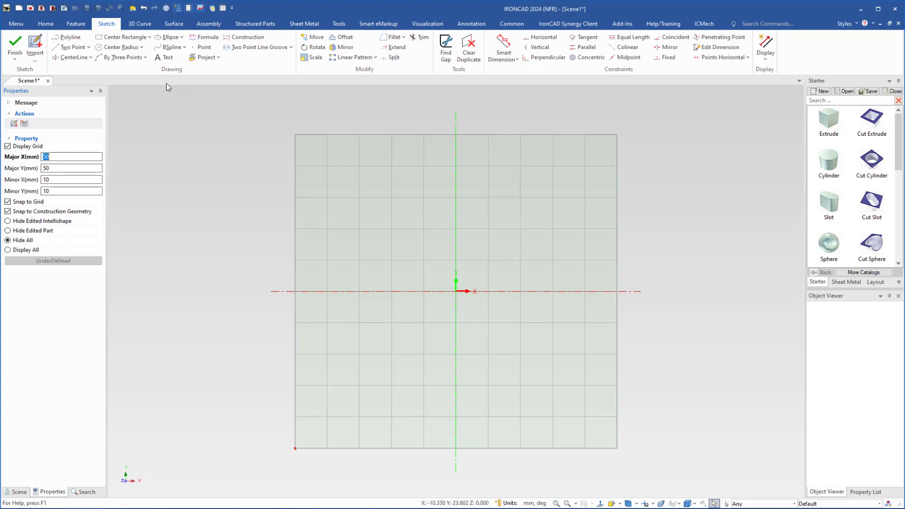
Step: Draw a center rectangle at the sketch origin with a length of 70 mm and a width of 5 mm
{"action": "left_click", "coordinate": [149, 37]}
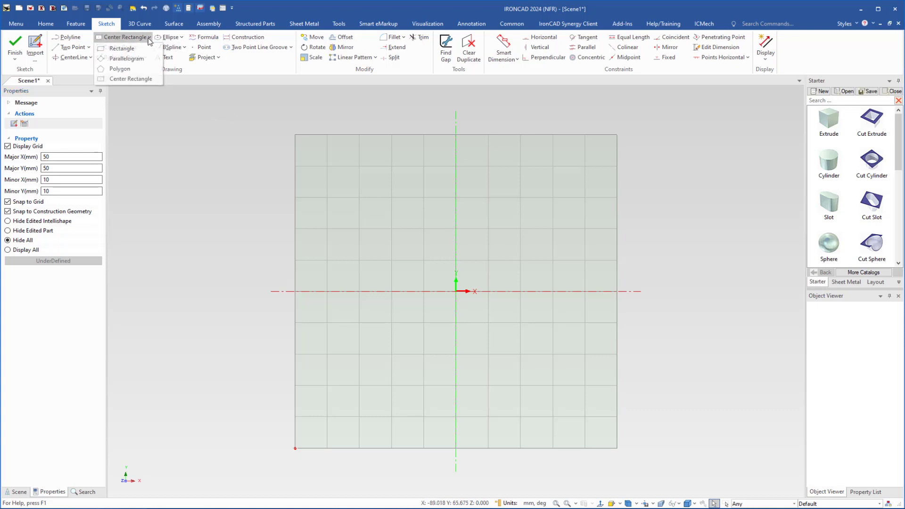
{"action": "left_click", "coordinate": [125, 80]}
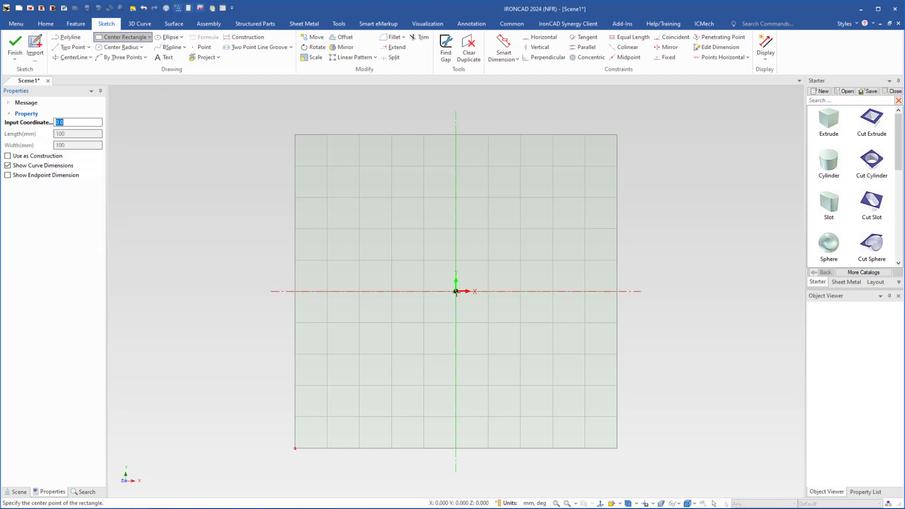
{"action": "left_click", "coordinate": [456, 291]}
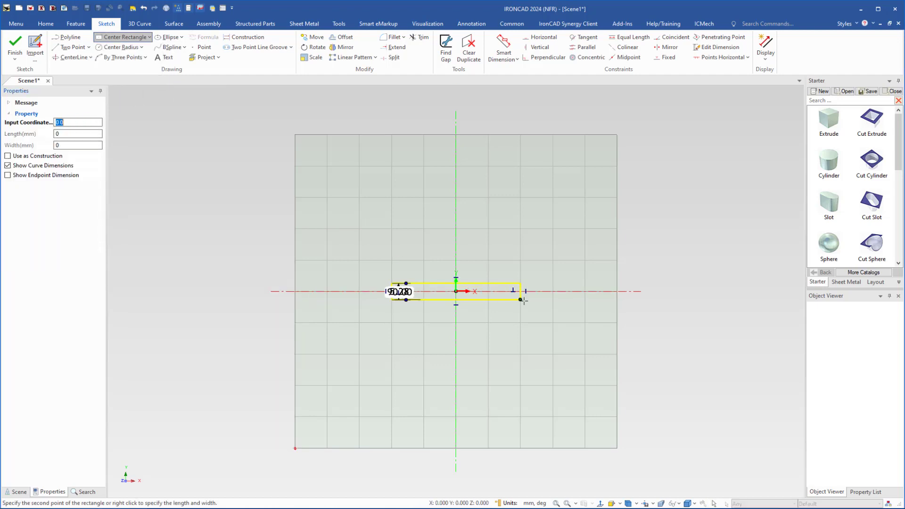
{"action": "right_click", "coordinate": [567, 307]}
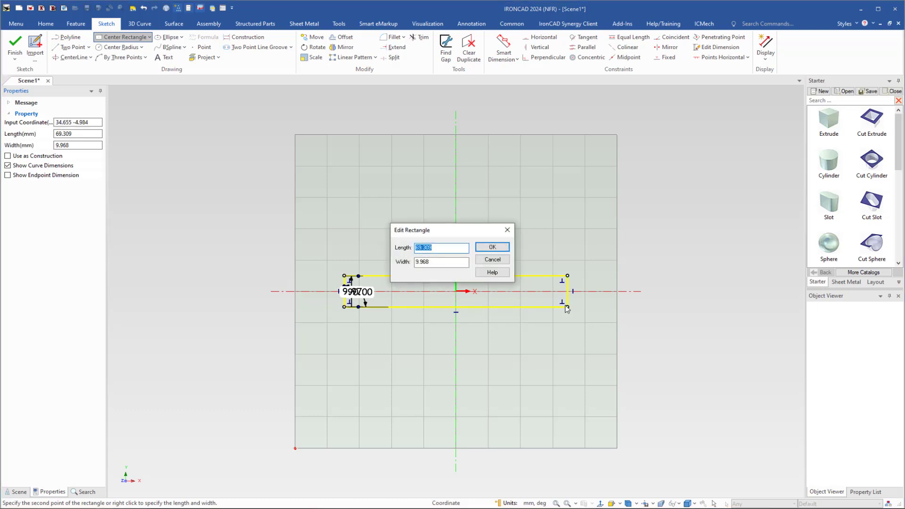
{"action": "type", "text": "70"}
{"action": "left_click_drag", "start_coordinate": [440, 262], "coordinate": [404, 262]}
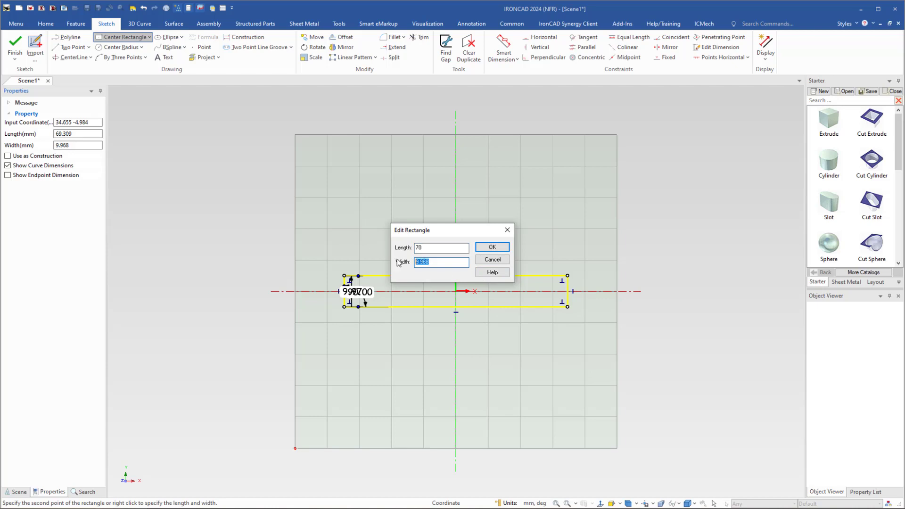
{"action": "type", "text": "5"}
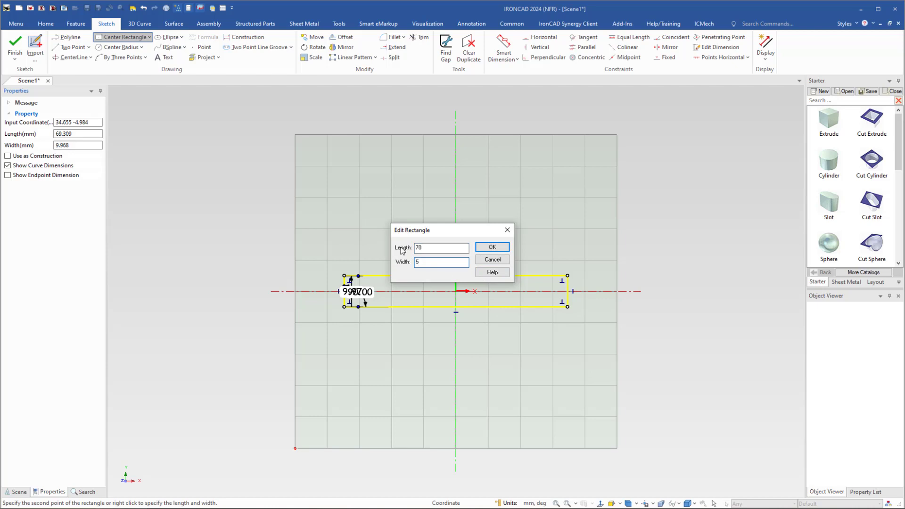
{"action": "left_click", "coordinate": [492, 247]}
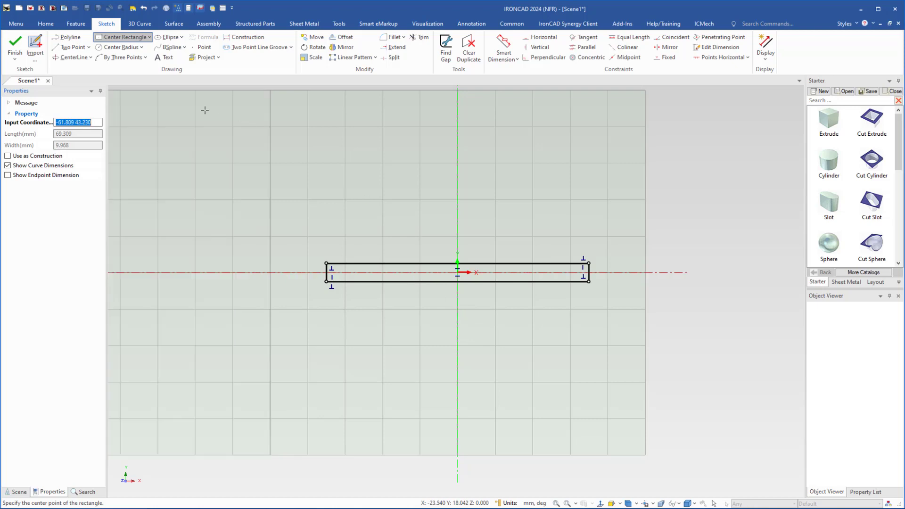
Step: Draw a vertical line 30 mm long straight down from the midpoint of the rectangle's lower edge
{"action": "left_click", "coordinate": [73, 46]}
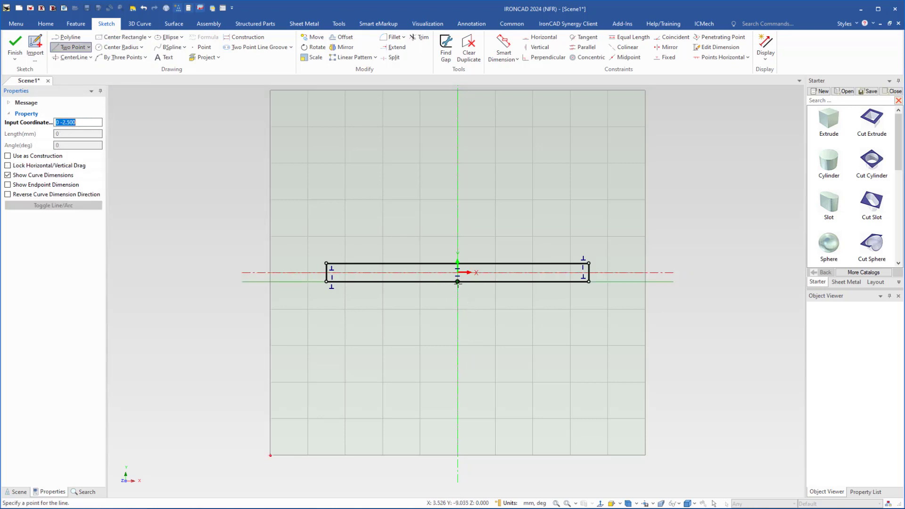
{"action": "left_click", "coordinate": [458, 281]}
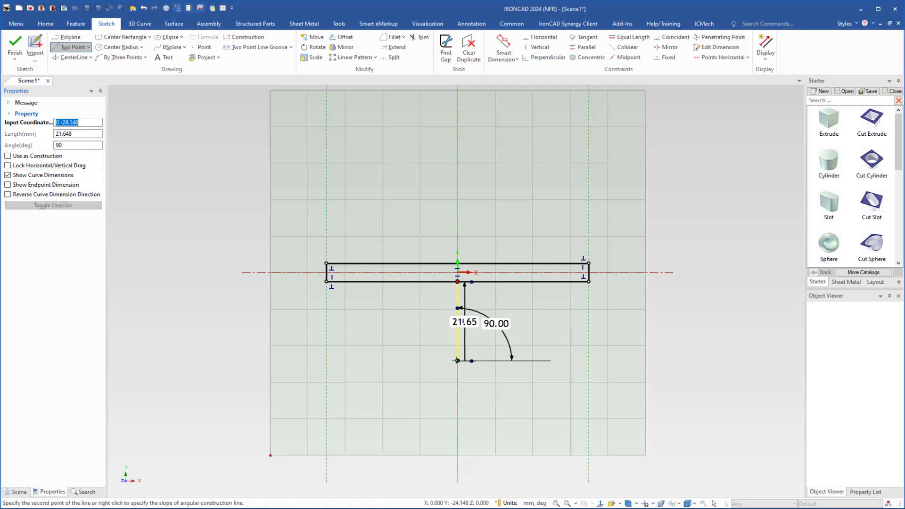
{"action": "right_click", "coordinate": [457, 359]}
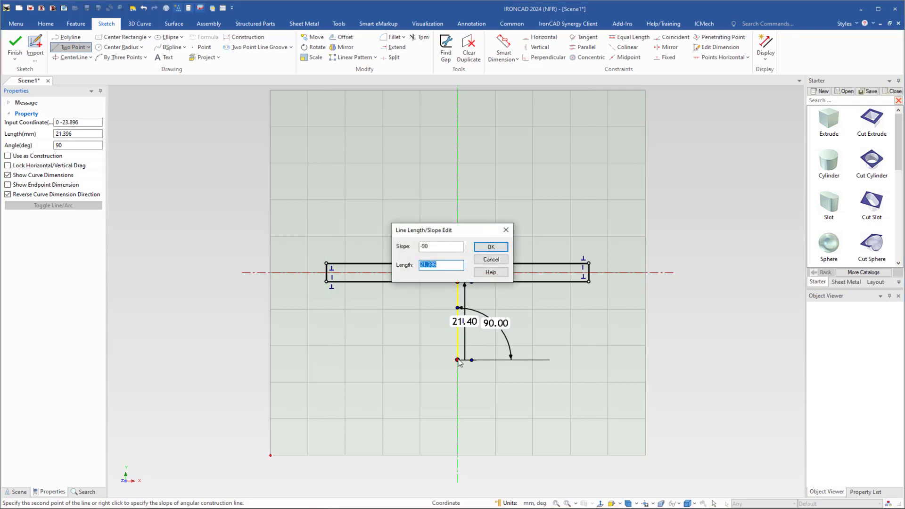
{"action": "type", "text": "30"}
{"action": "left_click", "coordinate": [490, 247]}
{"action": "scroll", "coordinate": [471, 394], "scroll_direction": "up", "scroll_amount": 1}
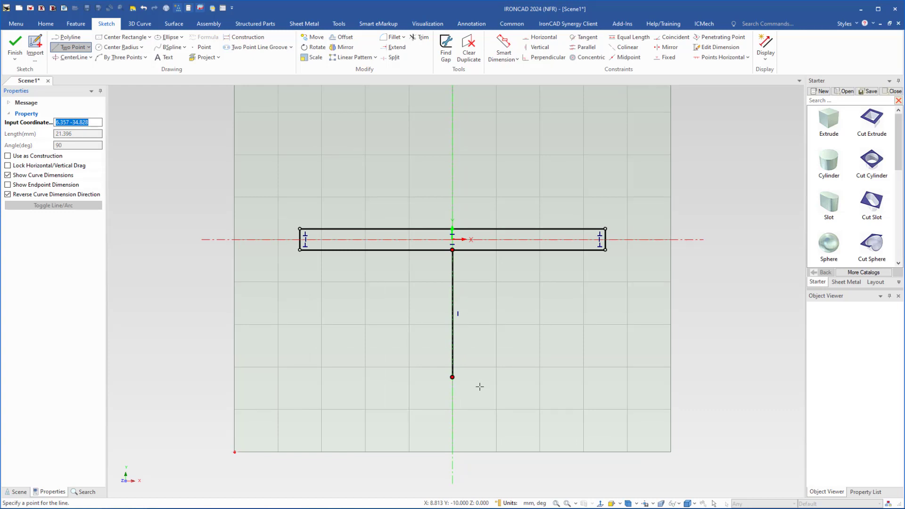
{"action": "key", "text": "Escape"}
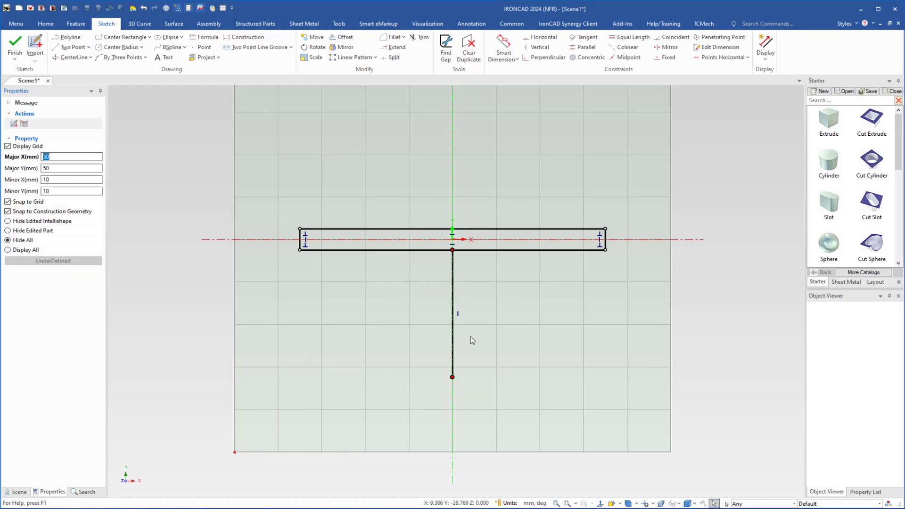
Step: Offset the vertical line 2 mm to both sides, with the offset constraint turned off
{"action": "scroll", "coordinate": [471, 336], "scroll_direction": "up", "scroll_amount": 1}
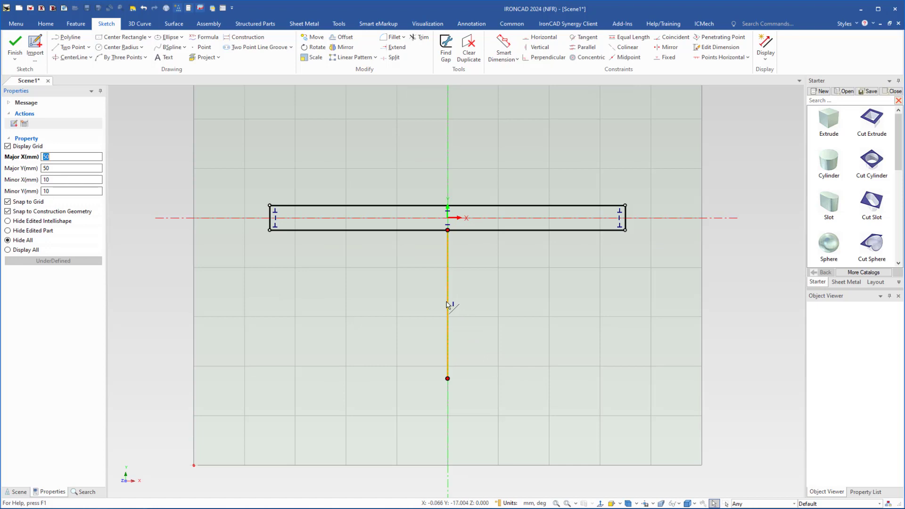
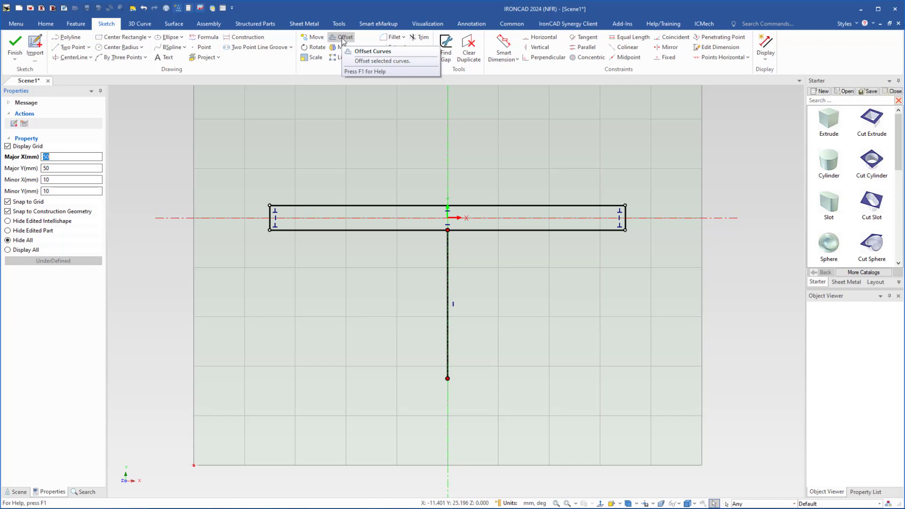
{"action": "left_click", "coordinate": [343, 38]}
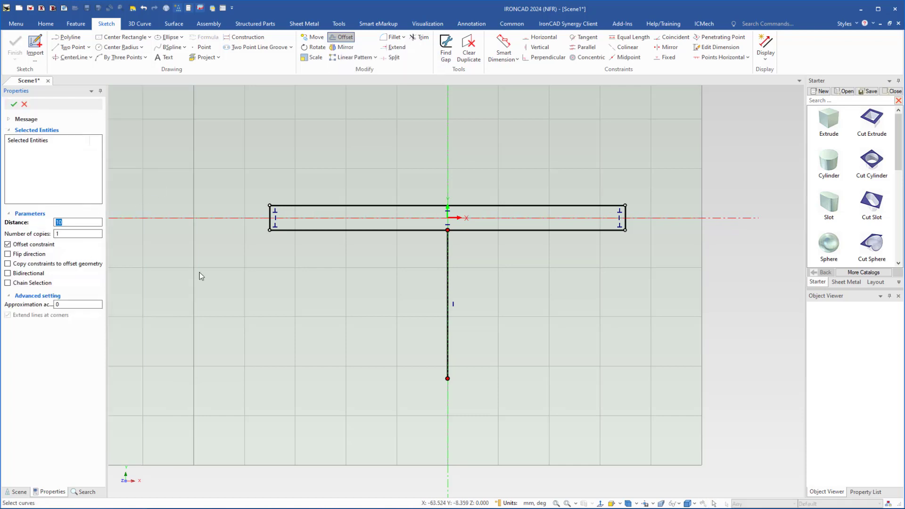
{"action": "left_click", "coordinate": [452, 294]}
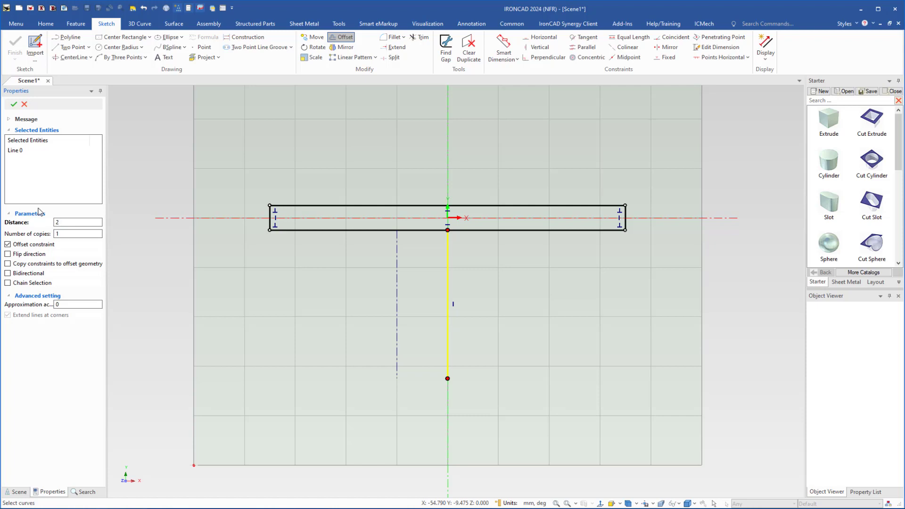
{"action": "left_click", "coordinate": [8, 245]}
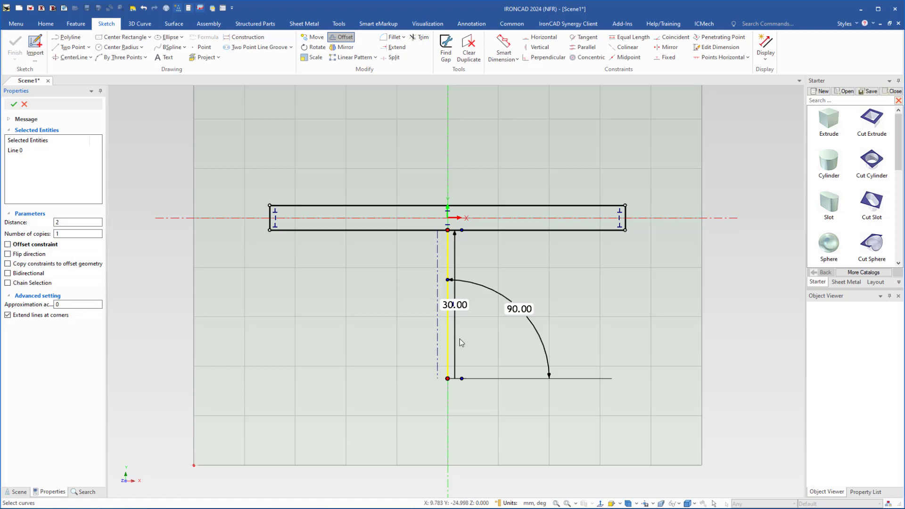
{"action": "left_click", "coordinate": [8, 273]}
{"action": "left_click", "coordinate": [13, 104]}
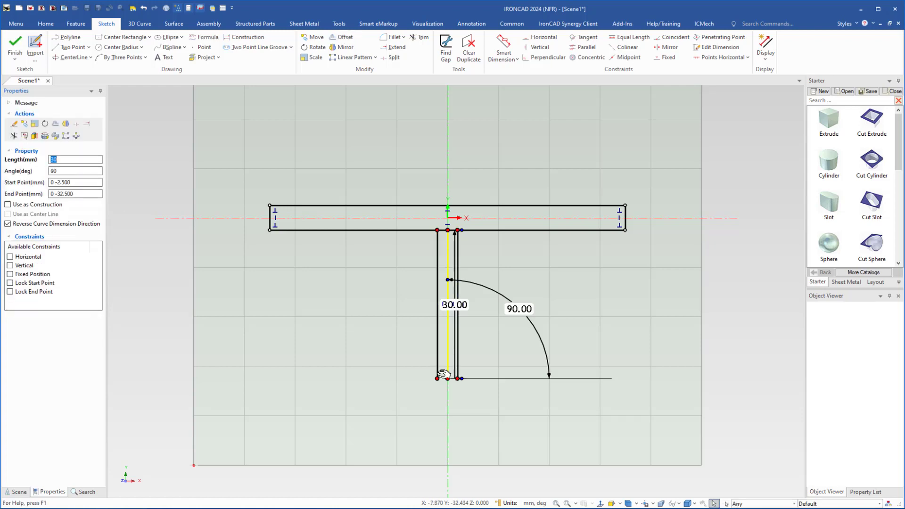
{"action": "left_click", "coordinate": [485, 407]}
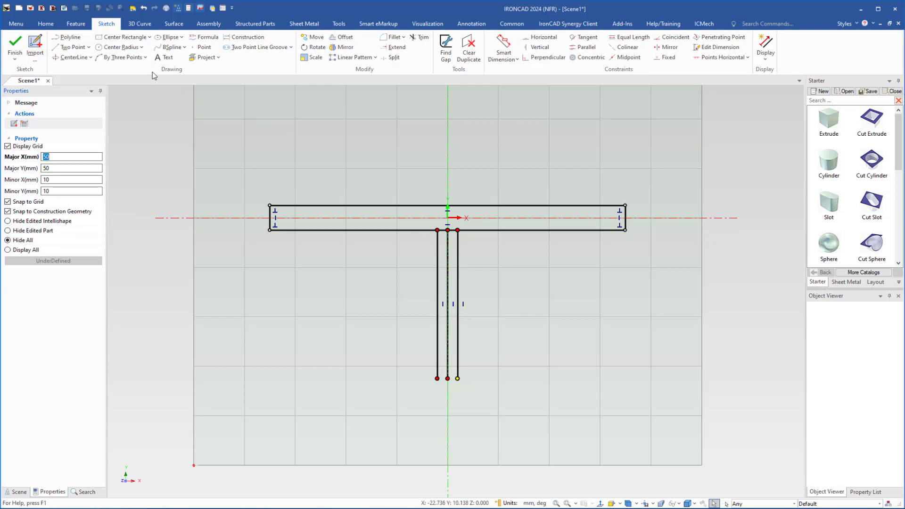
Step: Draw a center rectangle 40 mm long and 5 mm wide, centred on the lower end of the middle line
{"action": "left_click", "coordinate": [150, 37]}
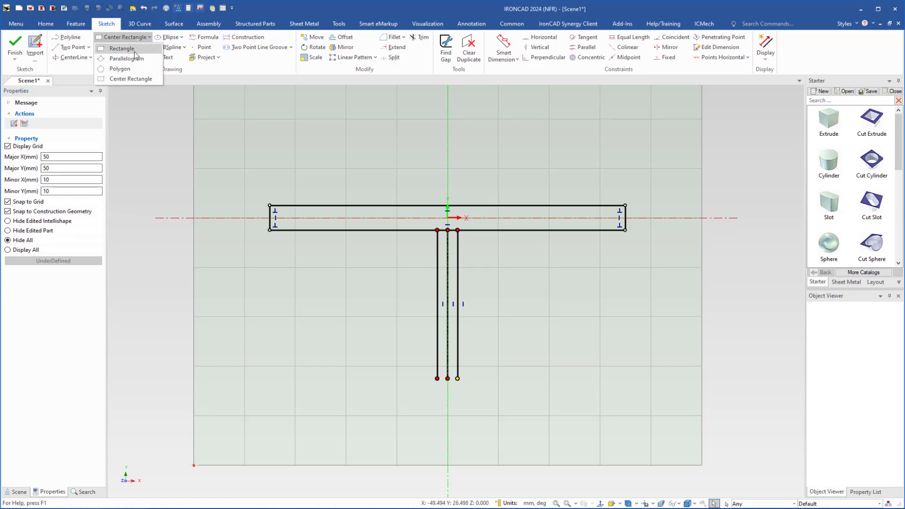
{"action": "left_click", "coordinate": [115, 82]}
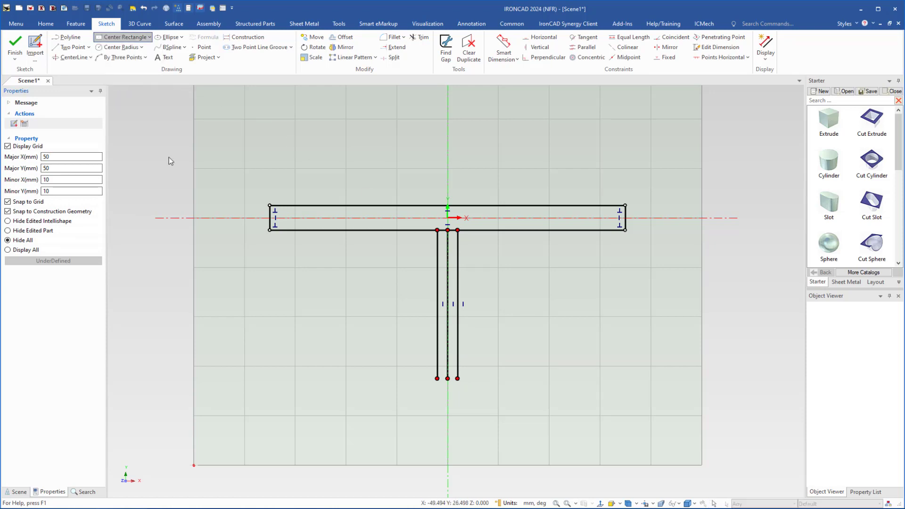
{"action": "left_click", "coordinate": [448, 378]}
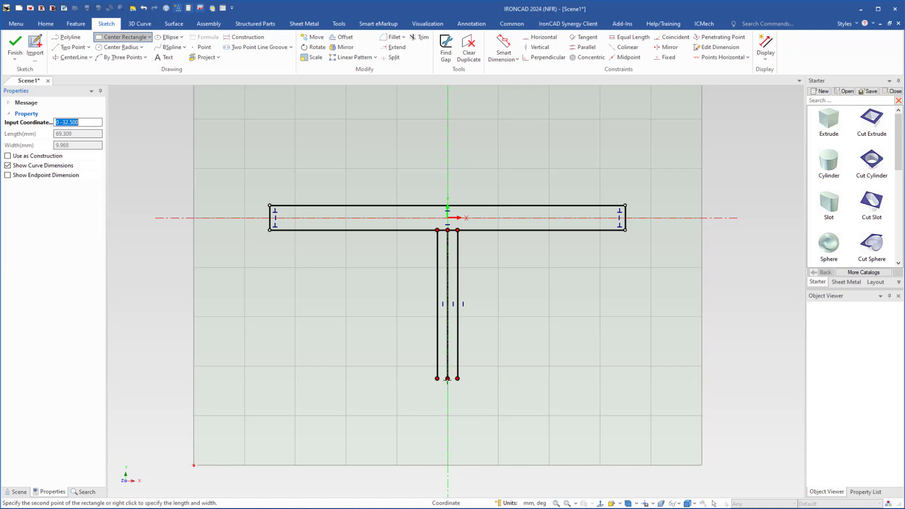
{"action": "right_click", "coordinate": [545, 389]}
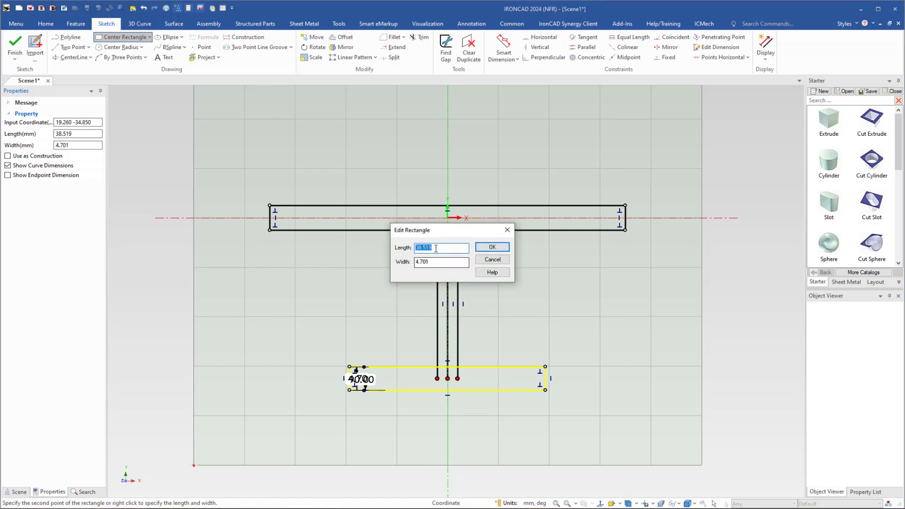
{"action": "type", "text": "40"}
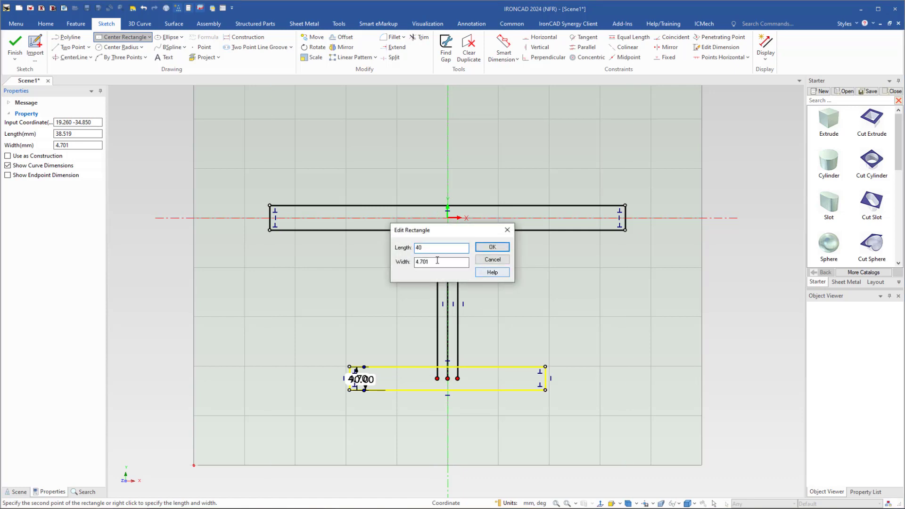
{"action": "key", "text": "Tab"}
{"action": "type", "text": "5"}
{"action": "left_click", "coordinate": [487, 248]}
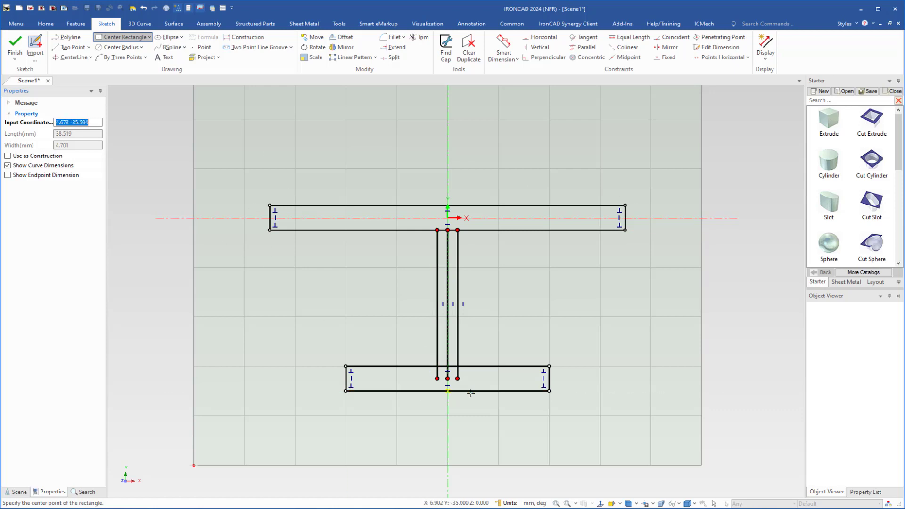
Step: Trim away the middle line, the web line ends inside the lower rectangle and the flange edges between the web lines
{"action": "left_click", "coordinate": [419, 37]}
{"action": "left_click", "coordinate": [447, 252]}
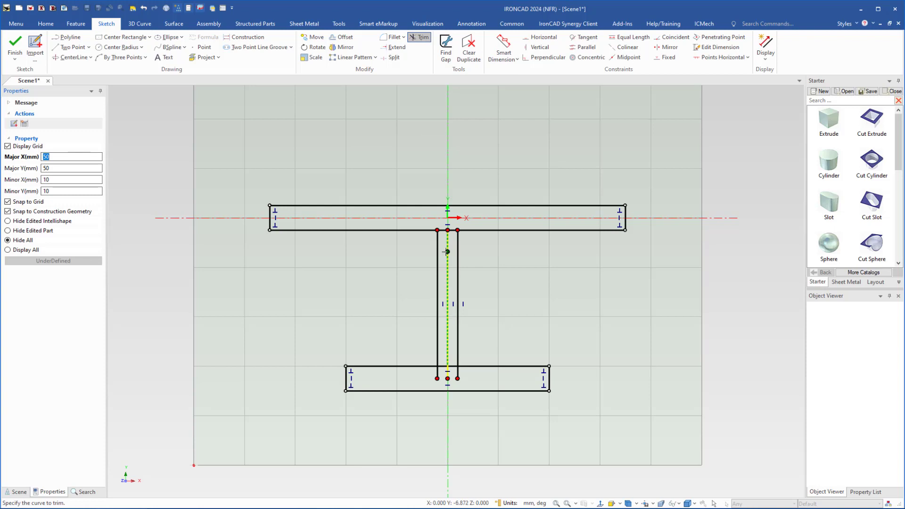
{"action": "left_click", "coordinate": [446, 231]}
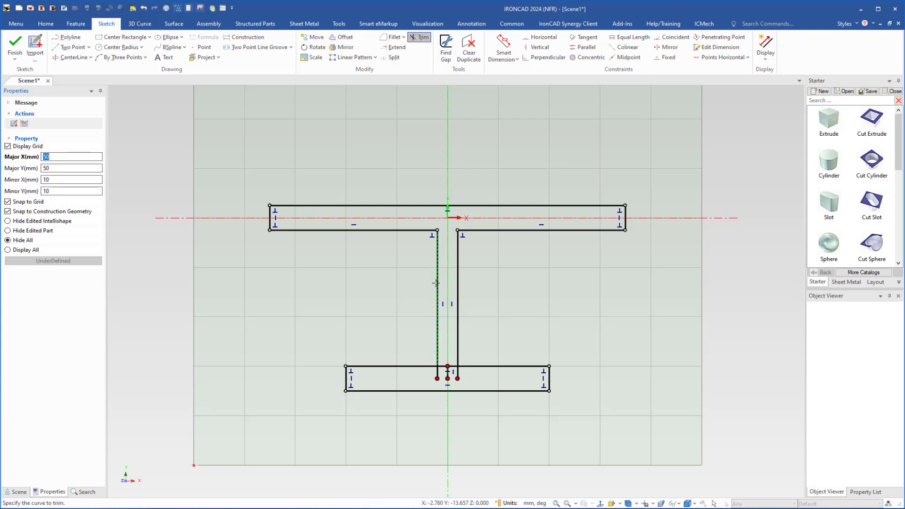
{"action": "left_click", "coordinate": [437, 375]}
{"action": "left_click", "coordinate": [447, 373]}
{"action": "left_click", "coordinate": [456, 374]}
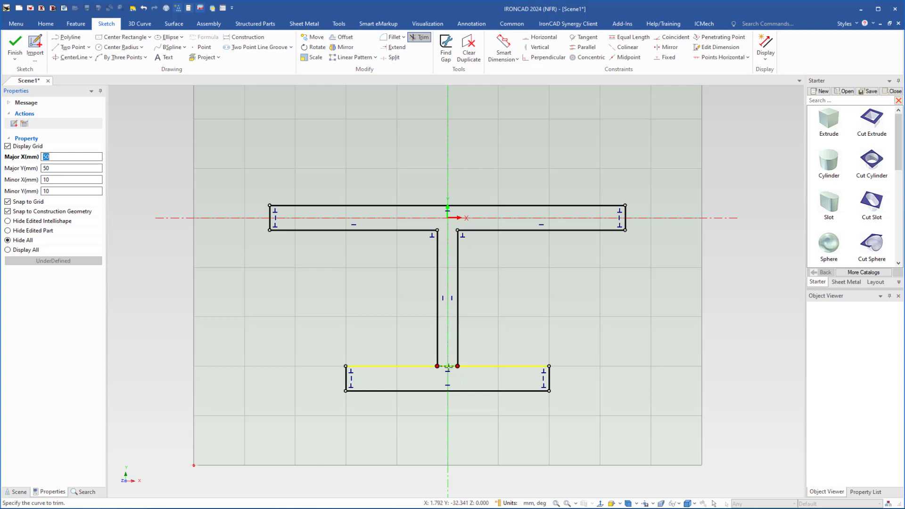
{"action": "left_click", "coordinate": [443, 366]}
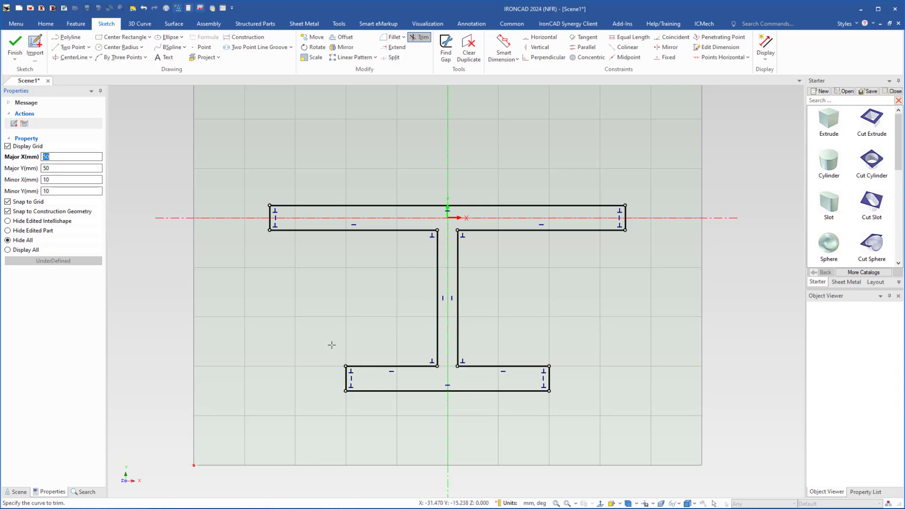
Step: Draw a three-point arc with a 35 mm radius above the profile, joining the upper corners of the top flange
{"action": "middle_click_drag", "start_coordinate": [365, 345], "coordinate": [373, 401]}
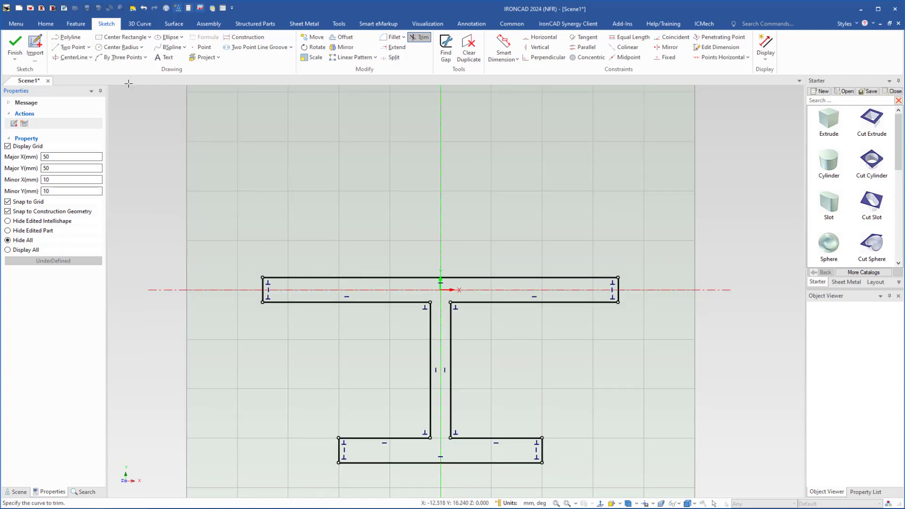
{"action": "key", "text": "Tab"}
{"action": "left_click", "coordinate": [124, 57]}
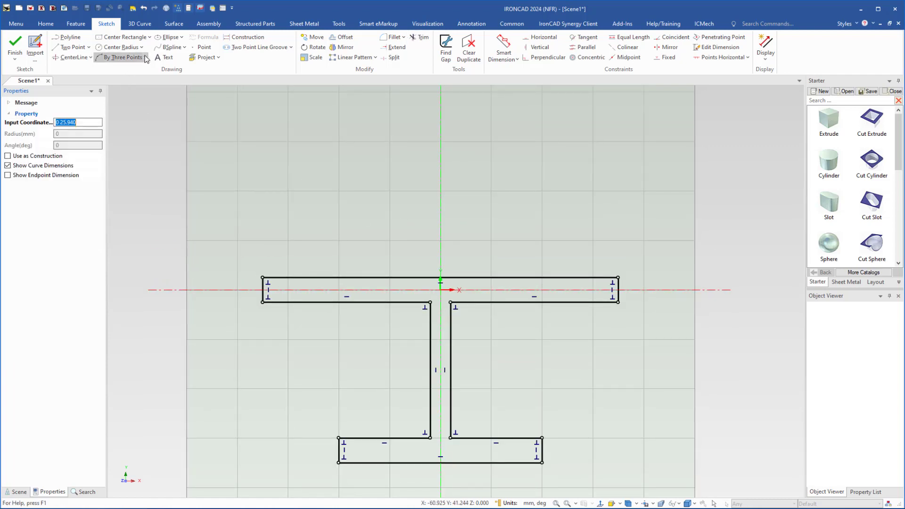
{"action": "left_click", "coordinate": [145, 57]}
{"action": "left_click", "coordinate": [123, 72]}
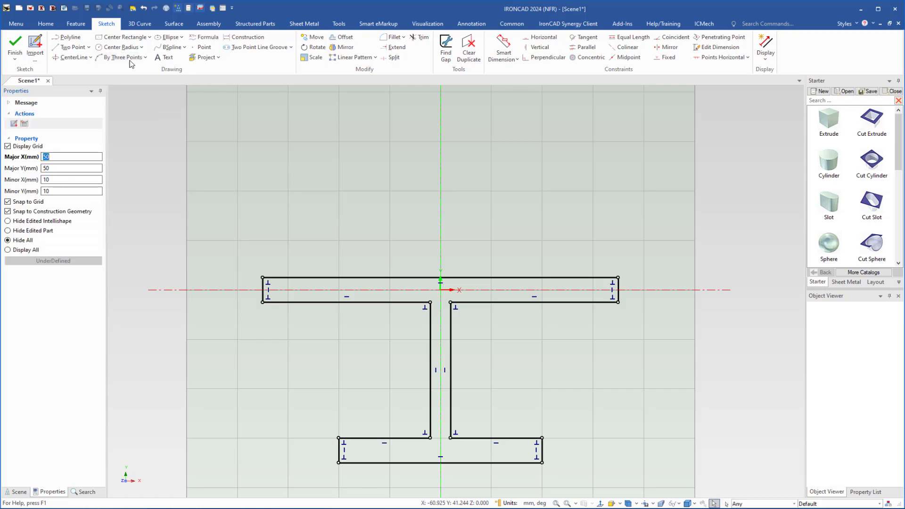
{"action": "left_click", "coordinate": [124, 57]}
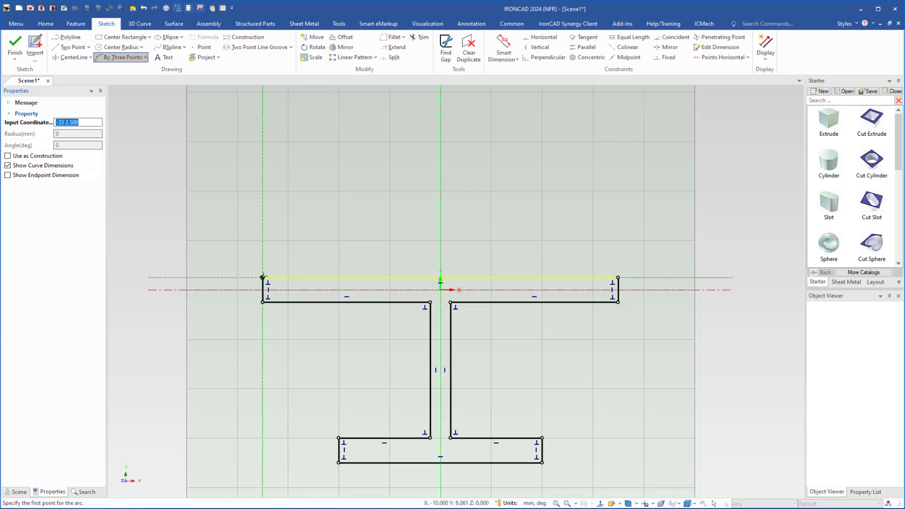
{"action": "left_click", "coordinate": [262, 277]}
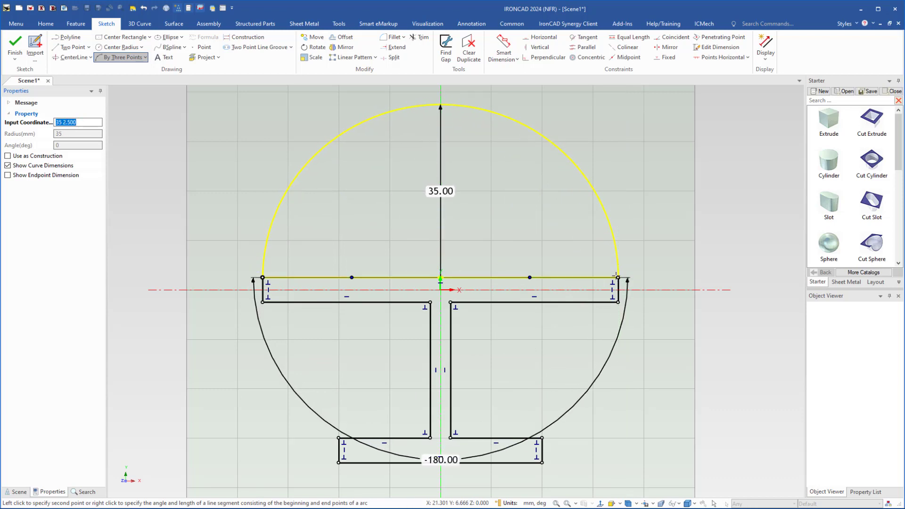
{"action": "left_click", "coordinate": [616, 275]}
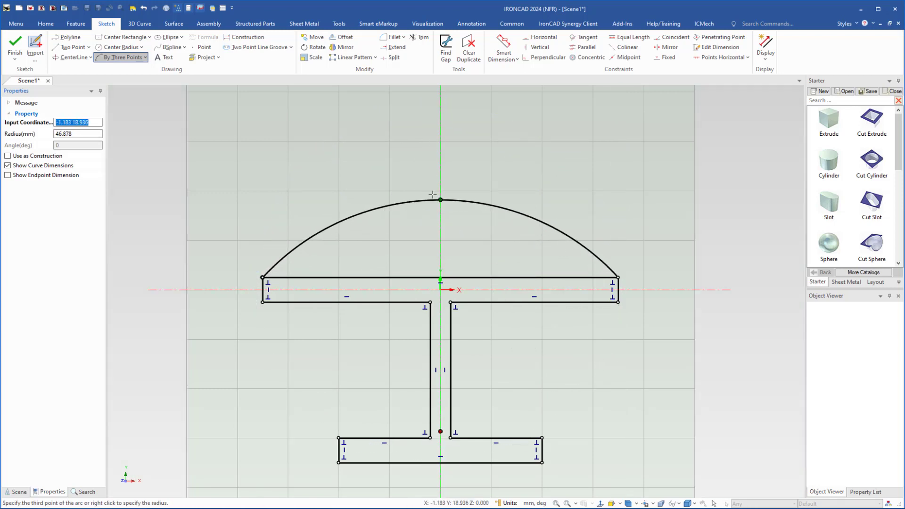
{"action": "left_click", "coordinate": [436, 190]}
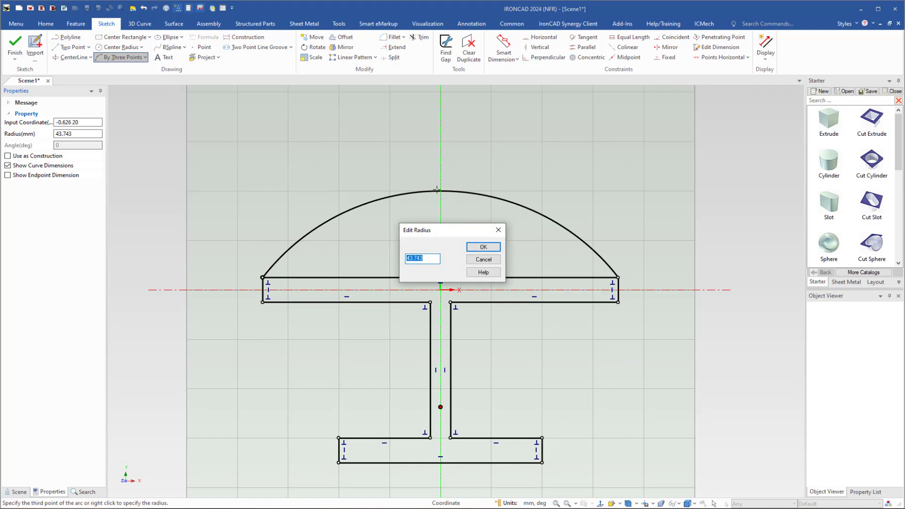
{"action": "type", "text": "35"}
{"action": "key", "text": "Return"}
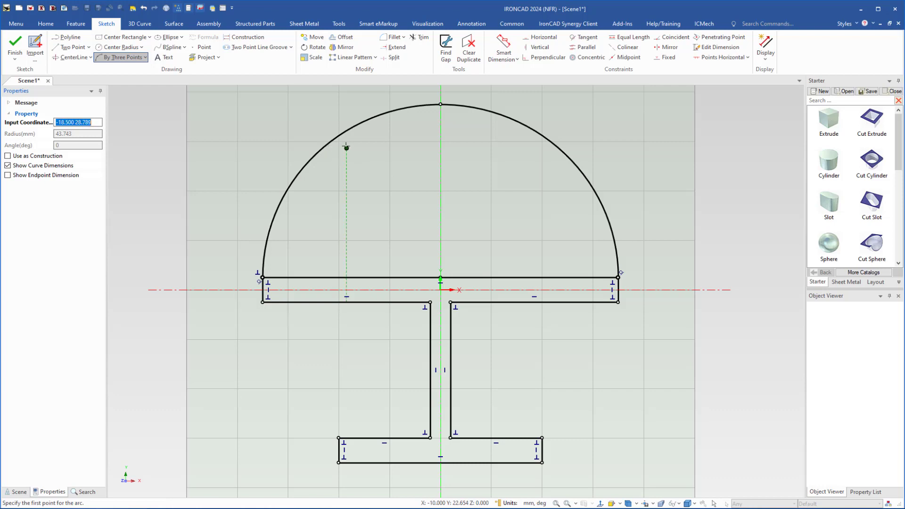
Step: Offset the arc 5 mm inward only, with the bidirectional option turned off
{"action": "left_click", "coordinate": [341, 38]}
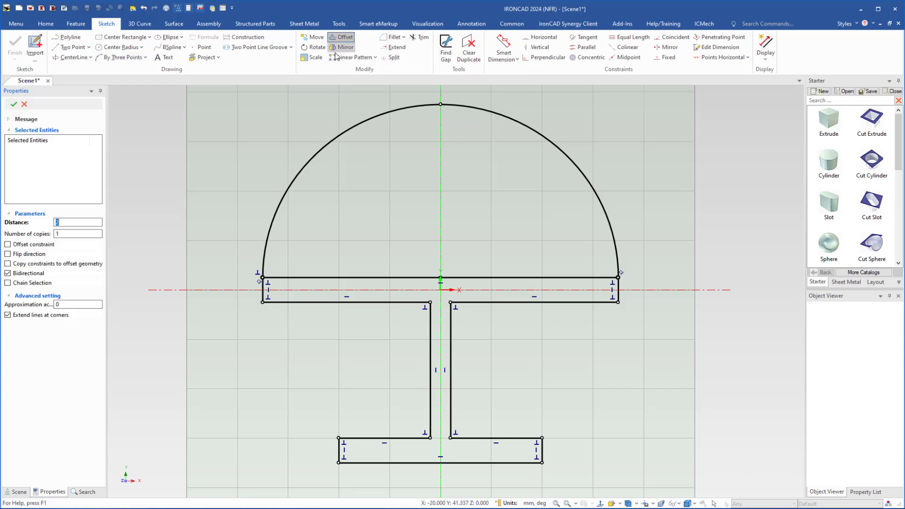
{"action": "left_click", "coordinate": [299, 174]}
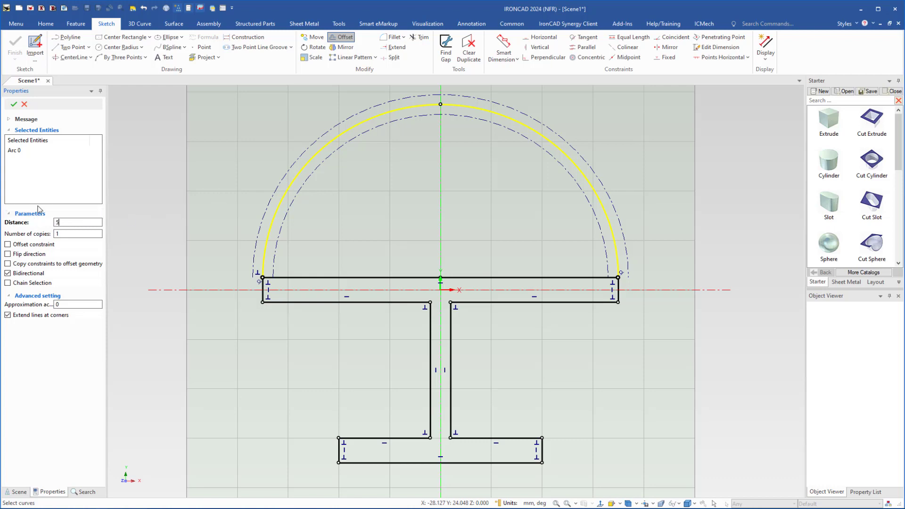
{"action": "left_click", "coordinate": [8, 273]}
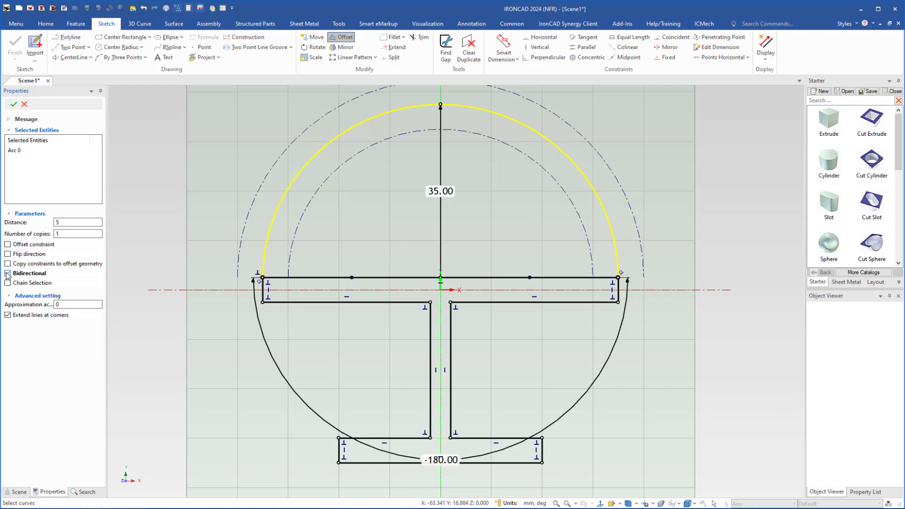
{"action": "left_click", "coordinate": [7, 274]}
{"action": "left_click", "coordinate": [8, 255]}
{"action": "left_click", "coordinate": [7, 254]}
{"action": "left_click", "coordinate": [14, 104]}
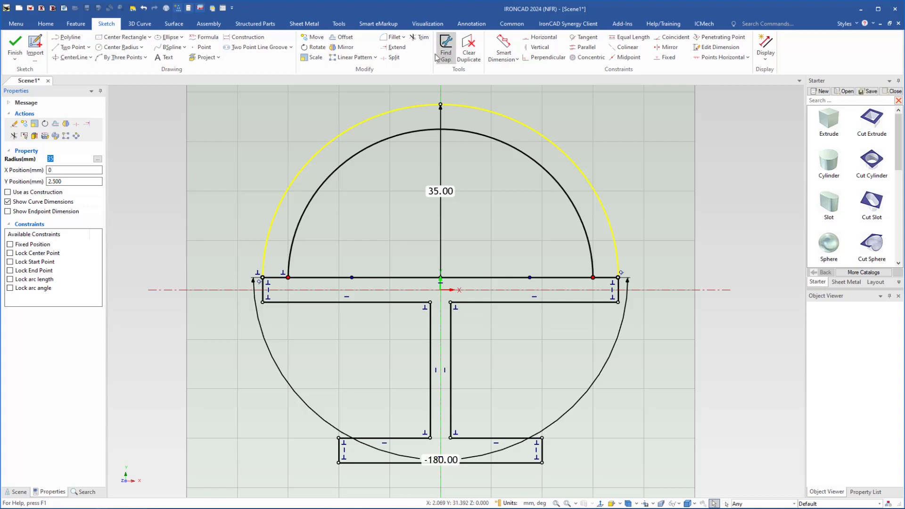
Step: Trim the top flange line between the inner and outer arcs at both ends and finish the cross-section sketch
{"action": "left_click", "coordinate": [422, 40]}
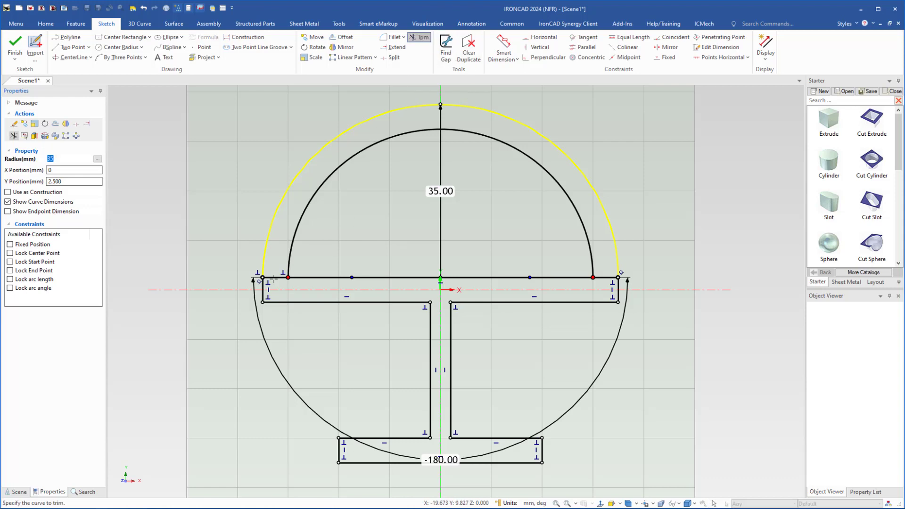
{"action": "left_click", "coordinate": [274, 279]}
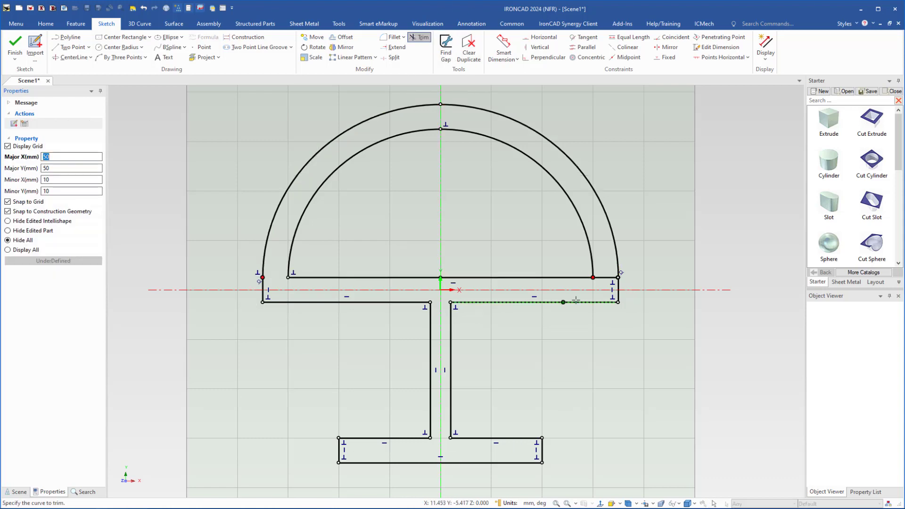
{"action": "left_click", "coordinate": [607, 278]}
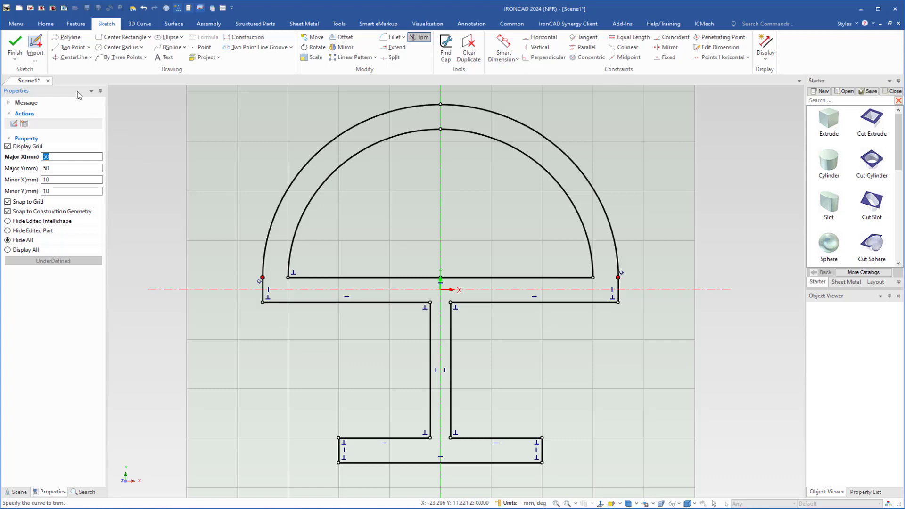
{"action": "left_click", "coordinate": [15, 46]}
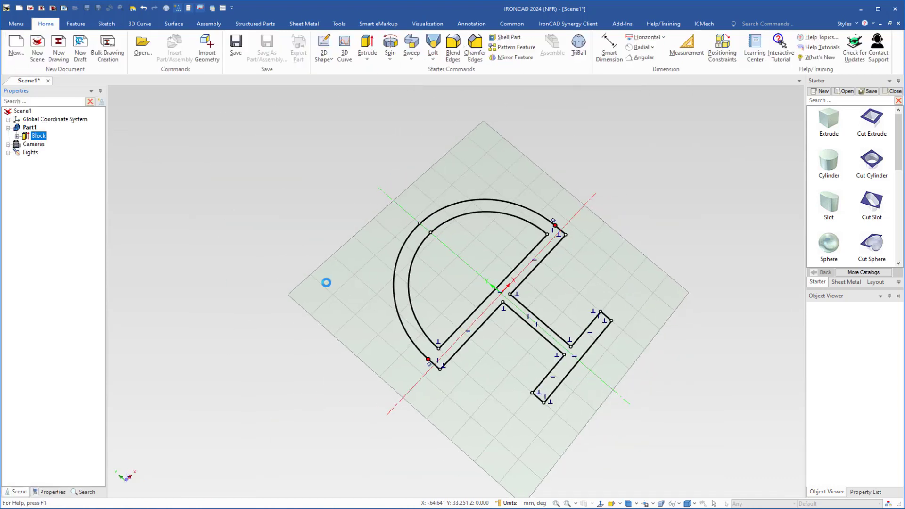
Step: Resize the block's extrusion depth freehand to about 77 mm with its front face handle
{"action": "mouse_move", "coordinate": [532, 223]}
{"action": "middle_mouse_down"}
{"action": "mouse_move", "coordinate": [420, 338]}
{"action": "mouse_move", "coordinate": [297, 330]}
{"action": "mouse_move", "coordinate": [438, 384]}
{"action": "mouse_move", "coordinate": [416, 354]}
{"action": "middle_mouse_up"}
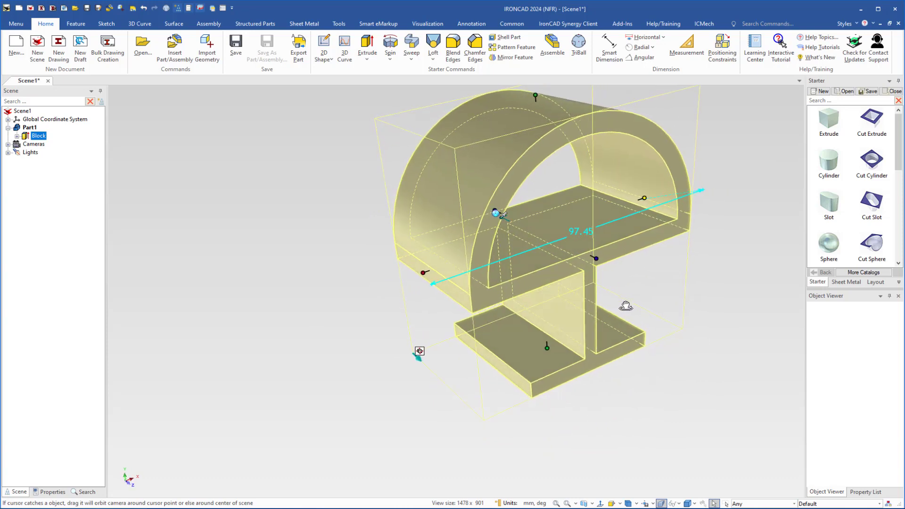
{"action": "middle_click_drag", "start_coordinate": [626, 307], "coordinate": [520, 326]}
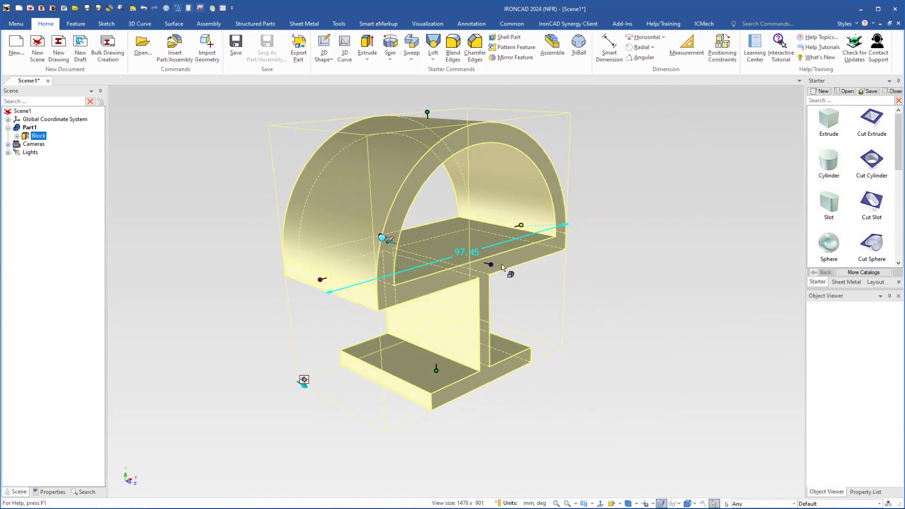
{"action": "left_click_drag", "start_coordinate": [493, 264], "coordinate": [441, 305]}
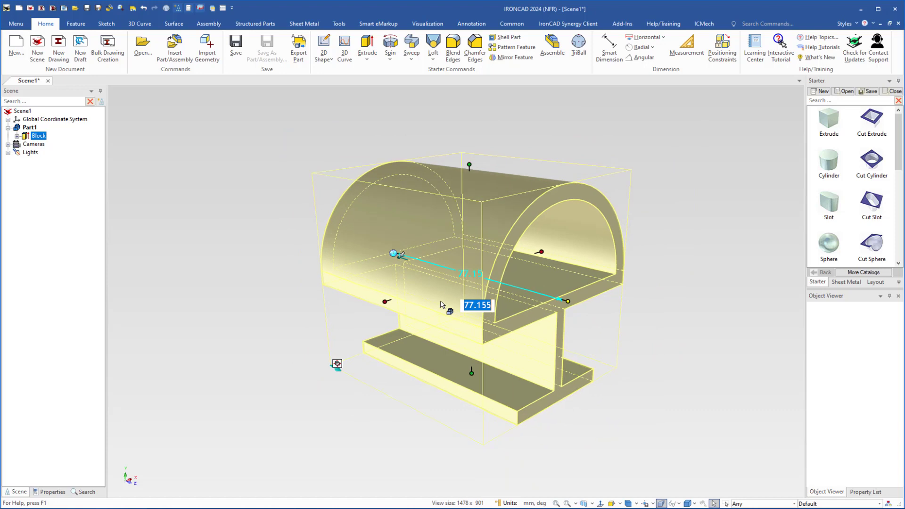
{"action": "middle_click_drag", "start_coordinate": [442, 305], "coordinate": [436, 323]}
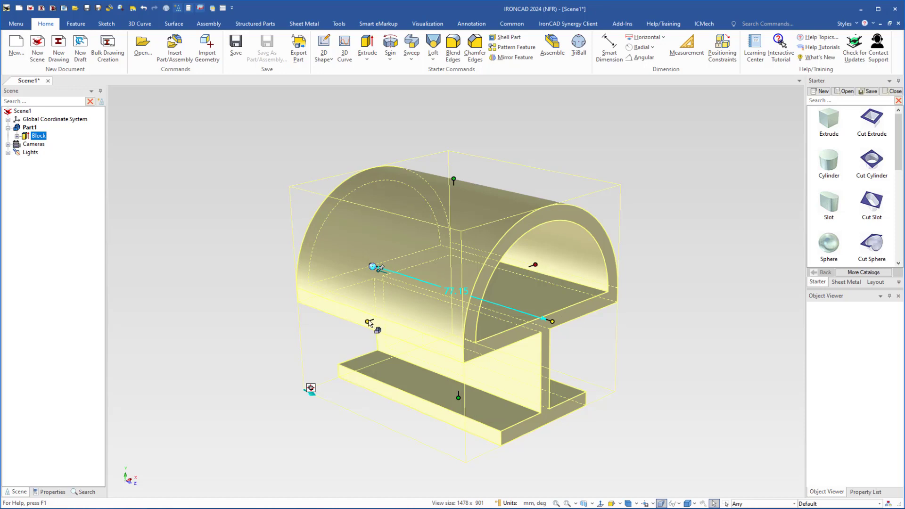
Step: Turn off the display of the length and width handles in the block's IntelliShape sizebox properties
{"action": "right_click", "coordinate": [402, 336]}
{"action": "key", "text": "Escape"}
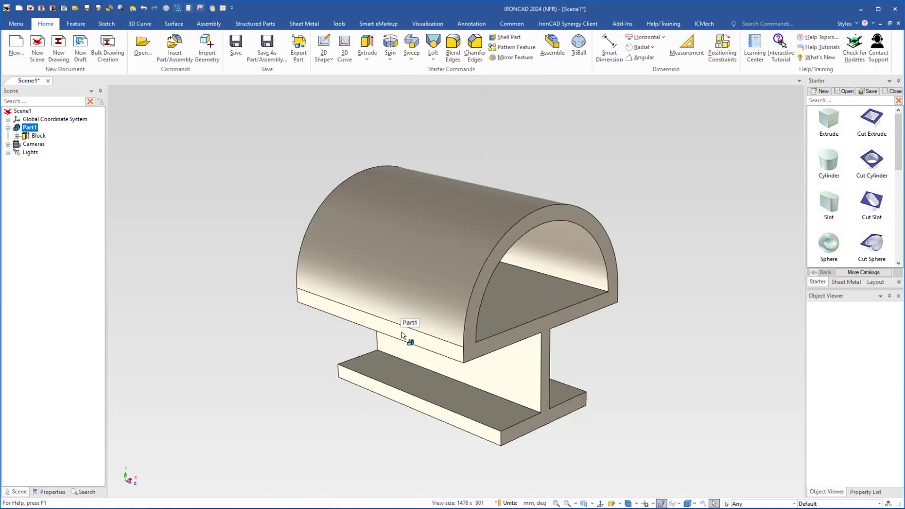
{"action": "left_click", "coordinate": [402, 336]}
{"action": "right_click", "coordinate": [402, 335]}
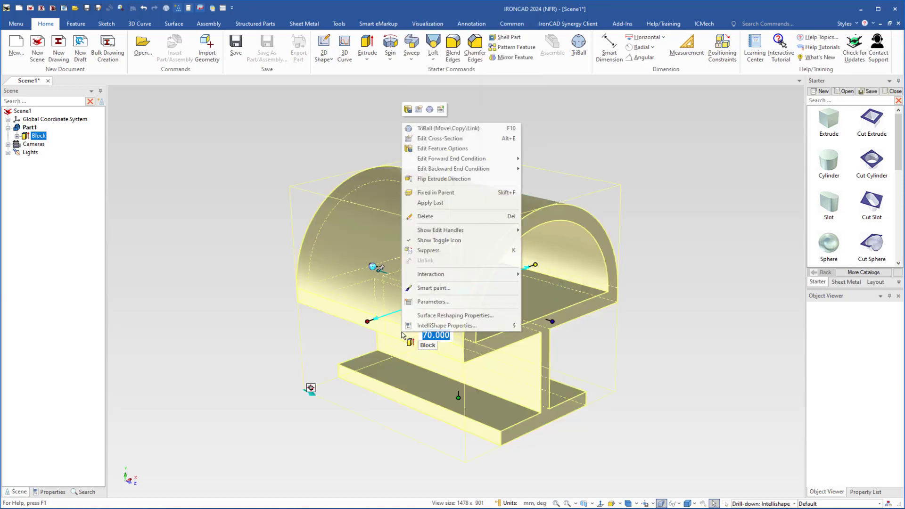
{"action": "left_click", "coordinate": [441, 326]}
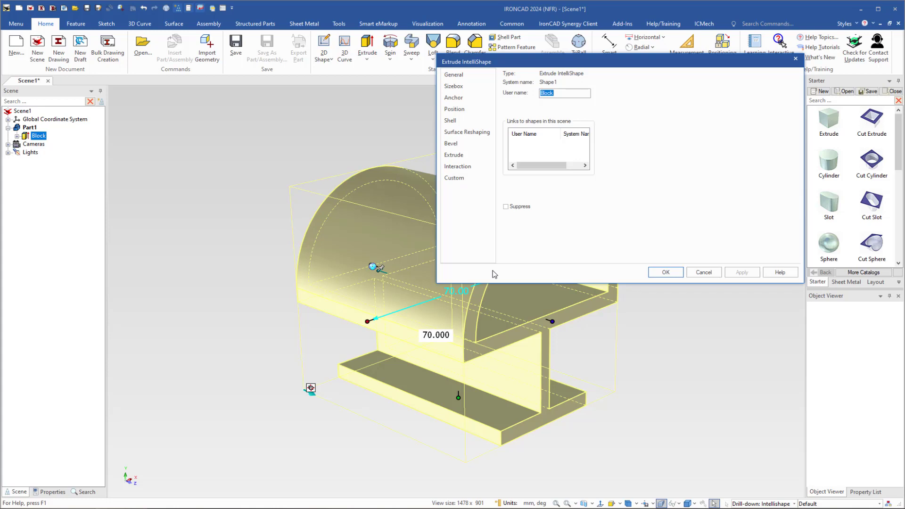
{"action": "left_click", "coordinate": [454, 85]}
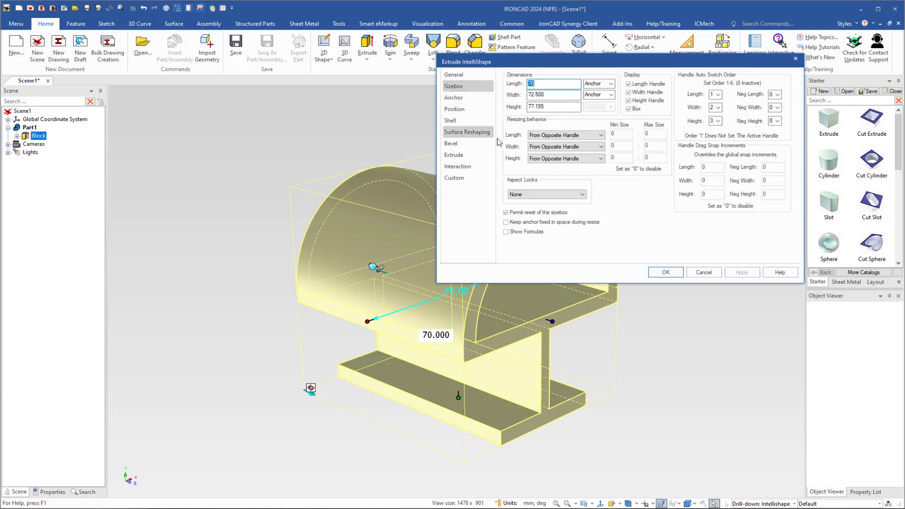
{"action": "left_click", "coordinate": [628, 84]}
{"action": "left_click", "coordinate": [629, 92]}
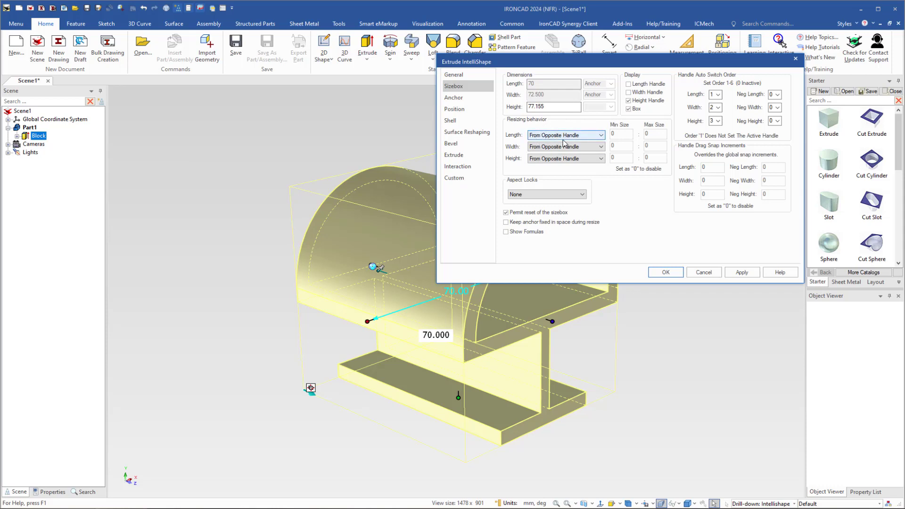
Step: Review the length resizing options, enter drag snap increments of 30 for height and 20 for negative height, and discard the property changes
{"action": "left_click", "coordinate": [602, 136]}
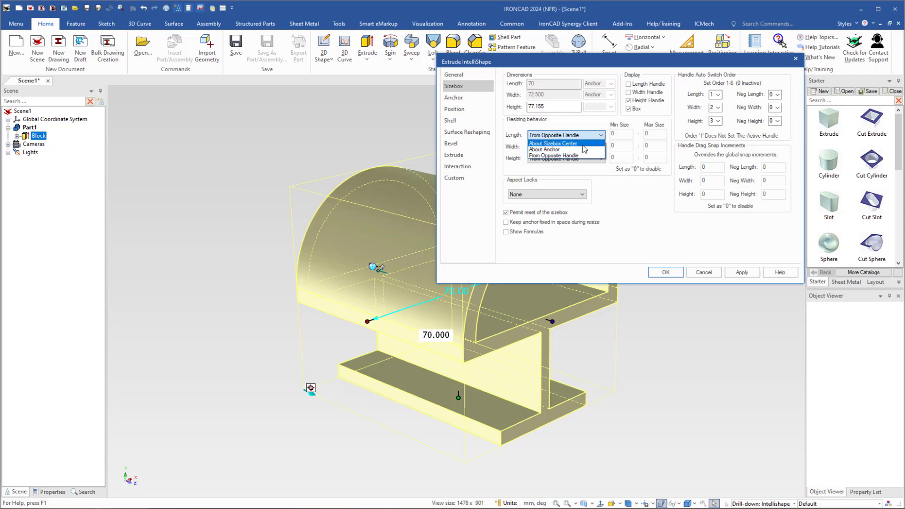
{"action": "left_click", "coordinate": [579, 124]}
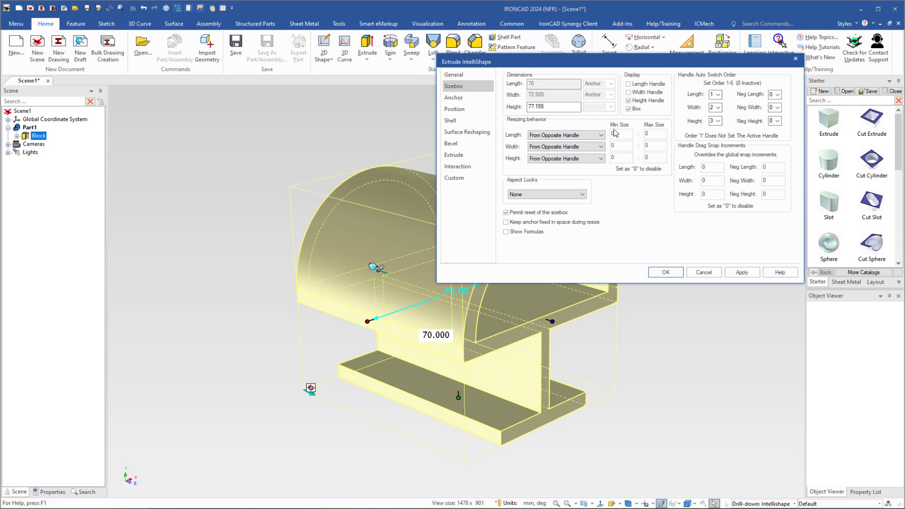
{"action": "left_click_drag", "start_coordinate": [639, 61], "coordinate": [337, 65]}
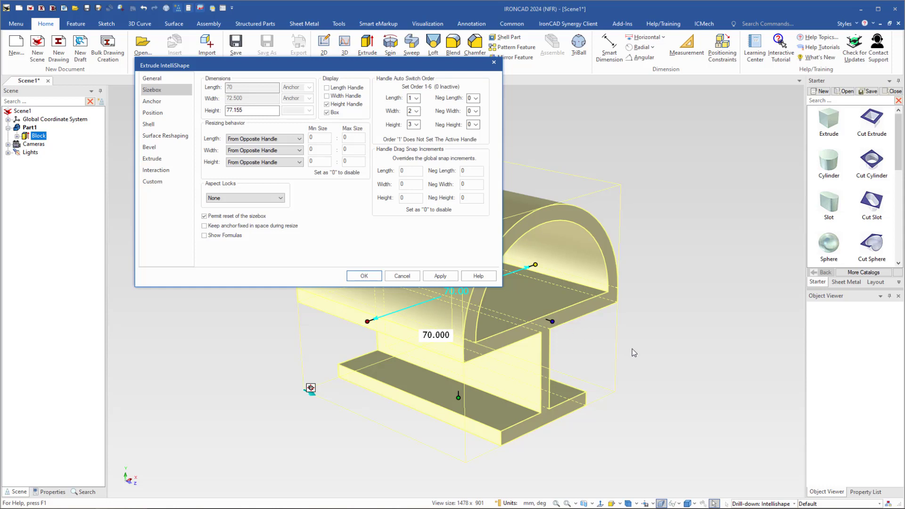
{"action": "double_click", "coordinate": [474, 198]}
{"action": "key", "text": "shift+Tab"}
{"action": "left_click_drag", "start_coordinate": [338, 66], "coordinate": [667, 65]}
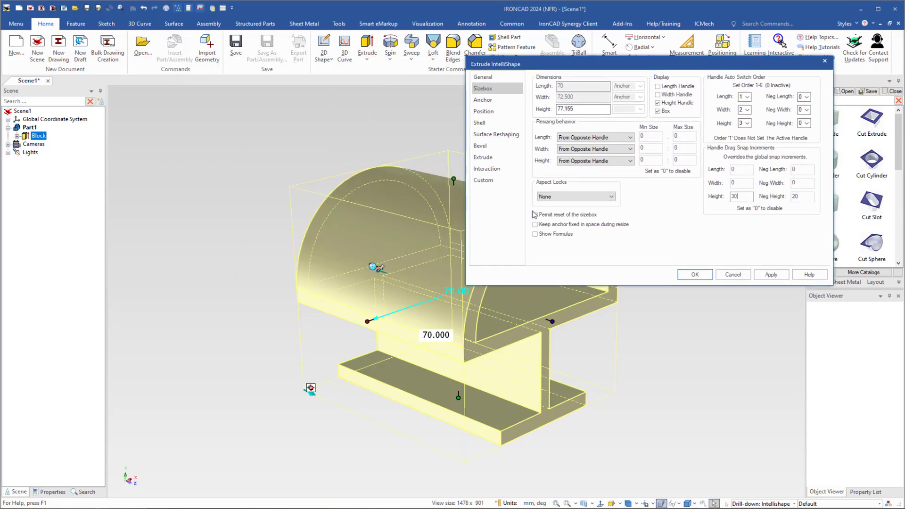
{"action": "left_click_drag", "start_coordinate": [663, 69], "coordinate": [343, 74]}
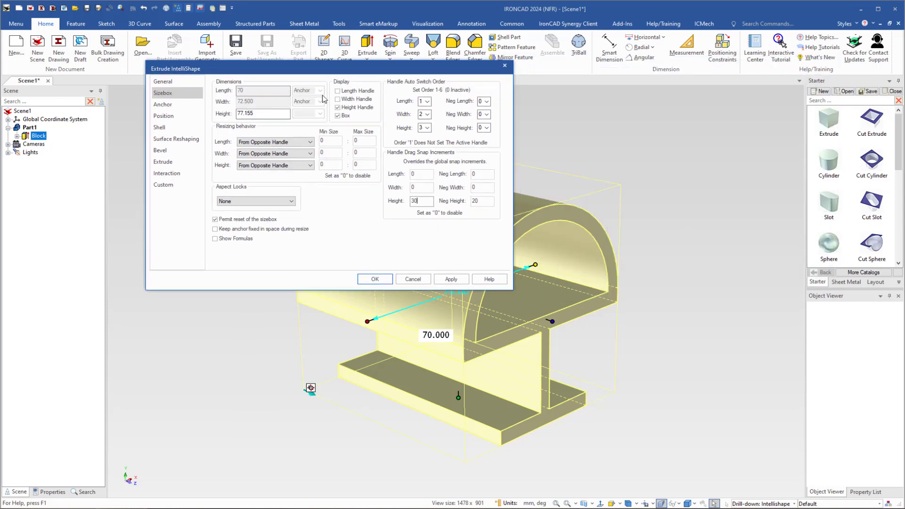
{"action": "left_click", "coordinate": [408, 282]}
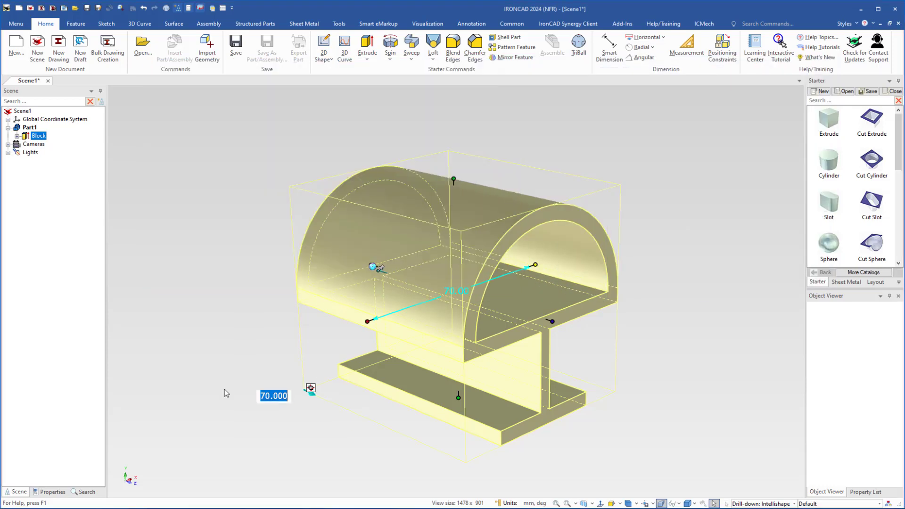
{"action": "left_click", "coordinate": [249, 348]}
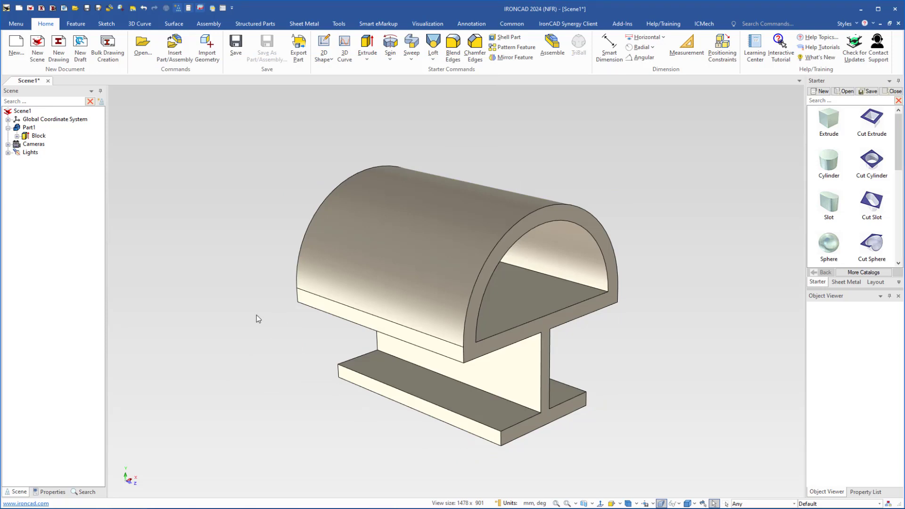
Step: Close the scene without saving its changes
{"action": "scroll", "coordinate": [265, 312], "scroll_direction": "down", "scroll_amount": 2}
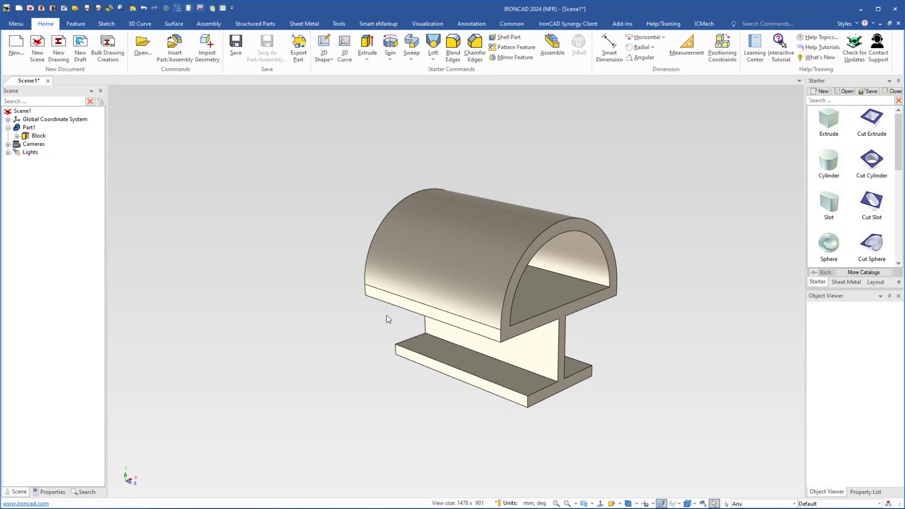
{"action": "middle_click_drag", "start_coordinate": [386, 317], "coordinate": [326, 277]}
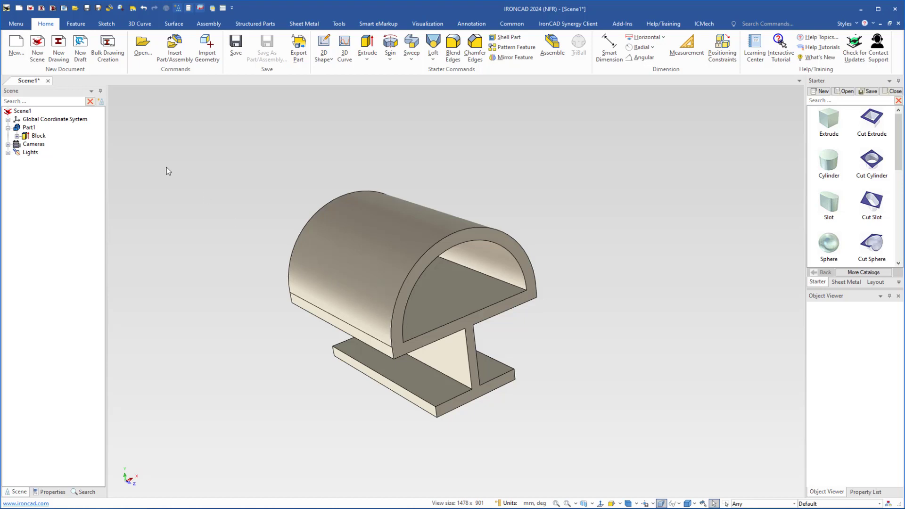
{"action": "left_click", "coordinate": [48, 81]}
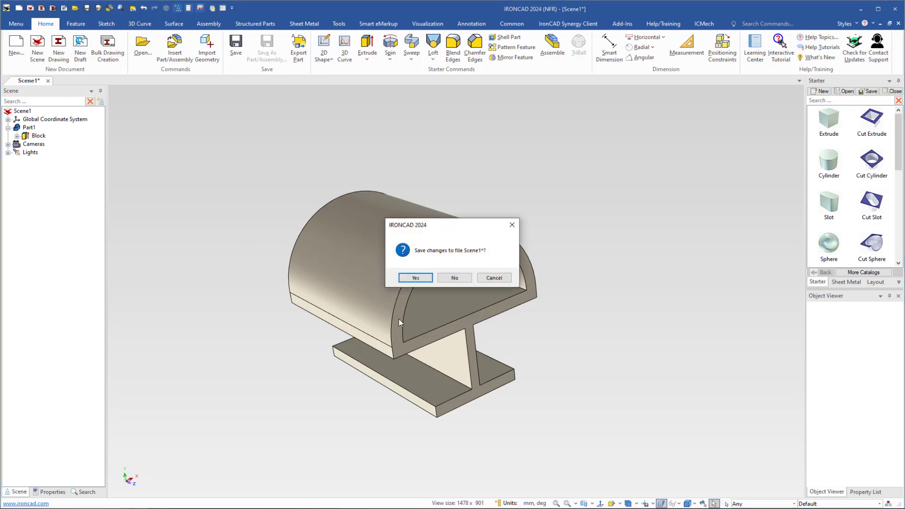
{"action": "left_click", "coordinate": [454, 278]}
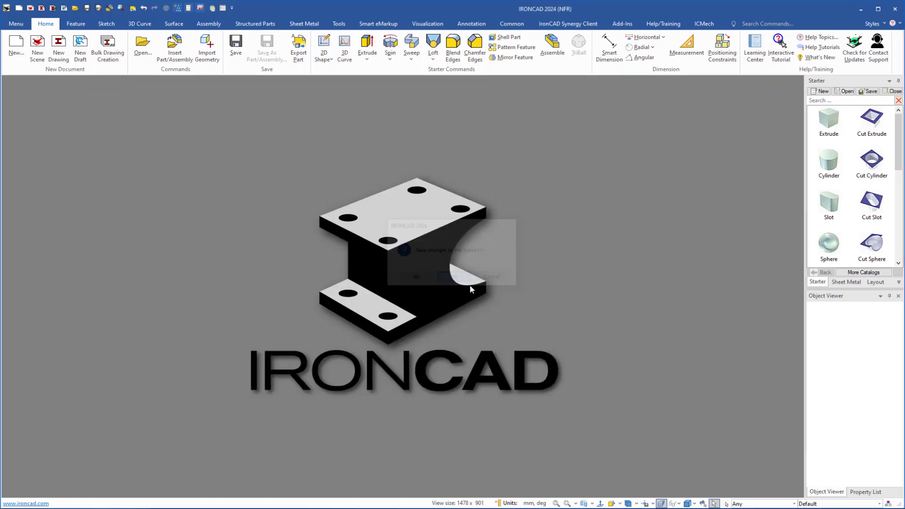